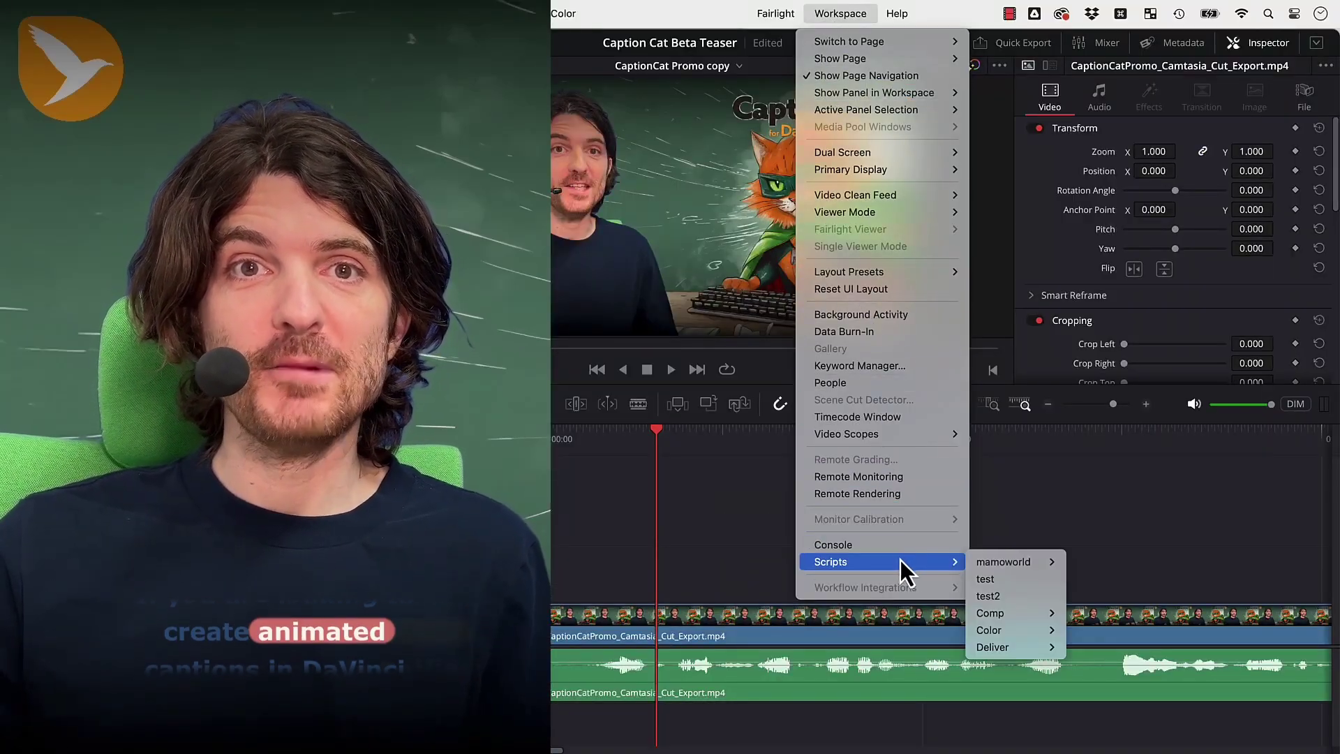
Launch CaptionCatForResolve from Workspace > Scripts > mamoworld and move its window upward.
mouse_move(985, 561)
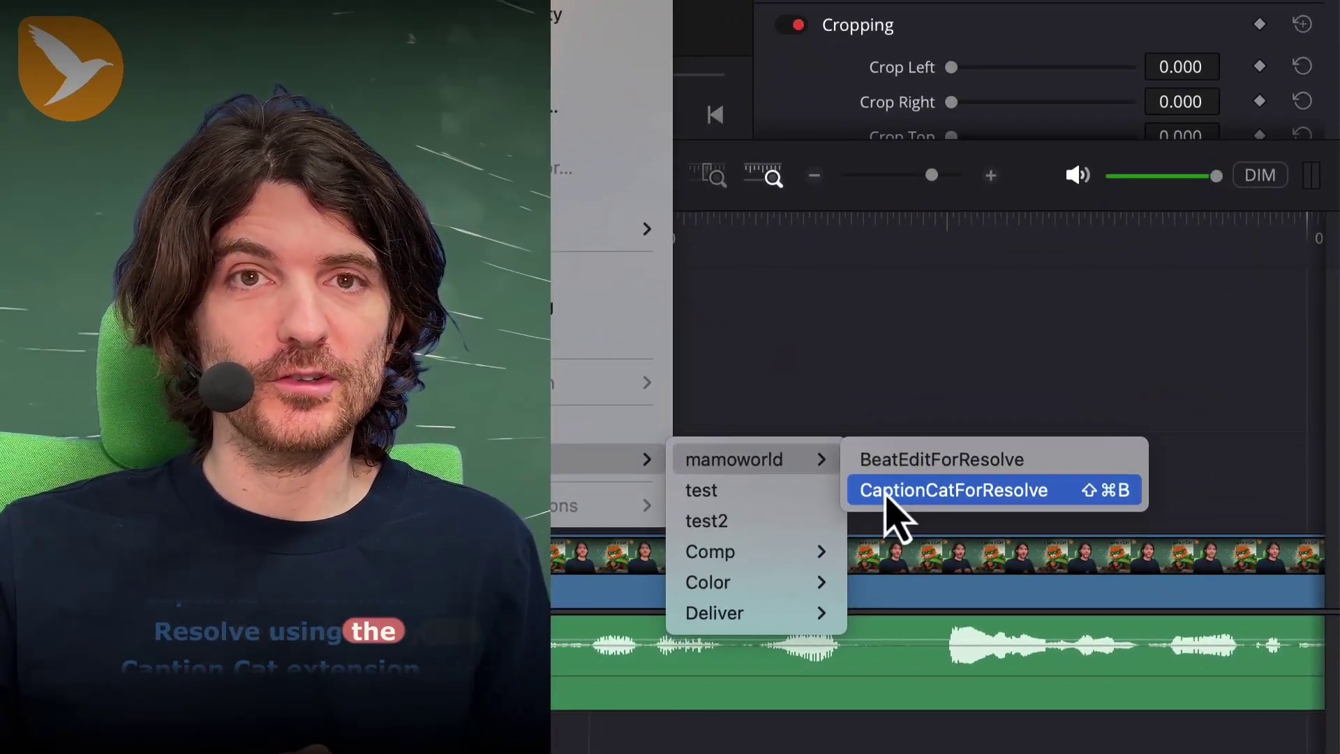
left_click(887, 499)
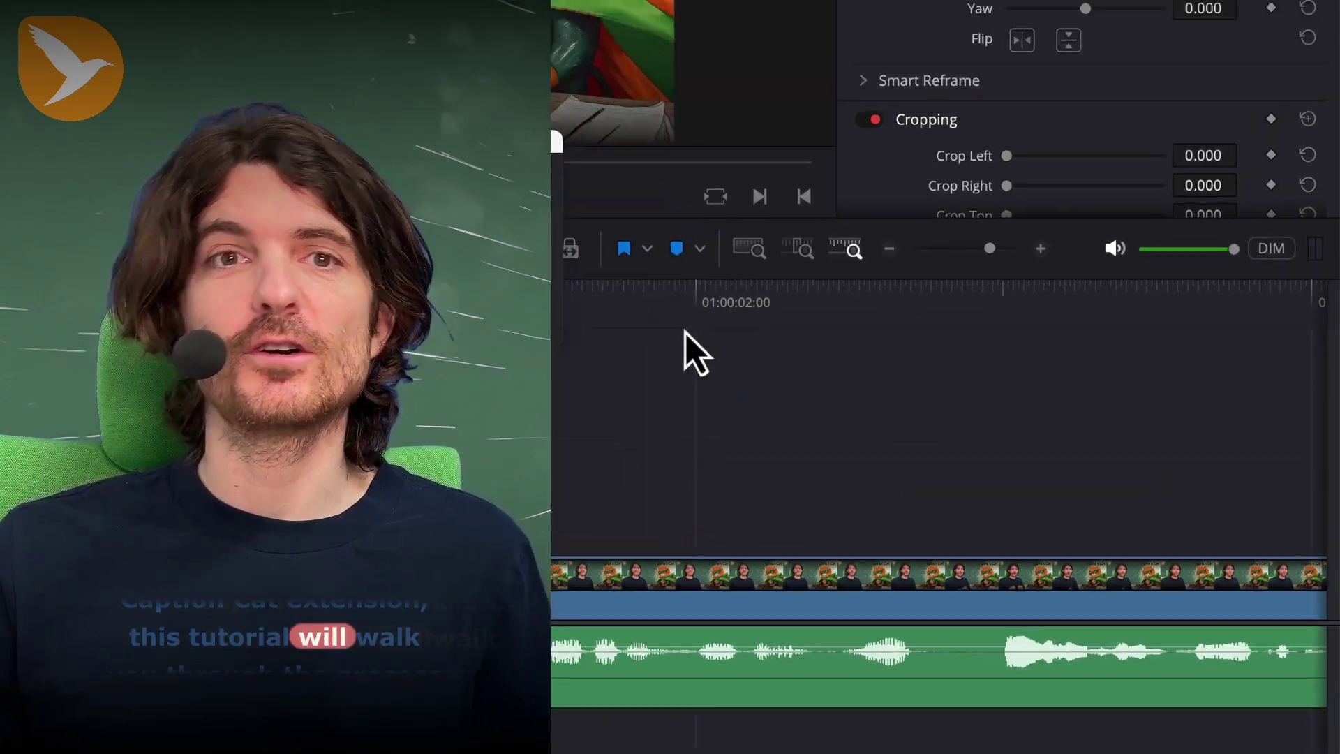
left_click_drag(797, 340, 794, 288)
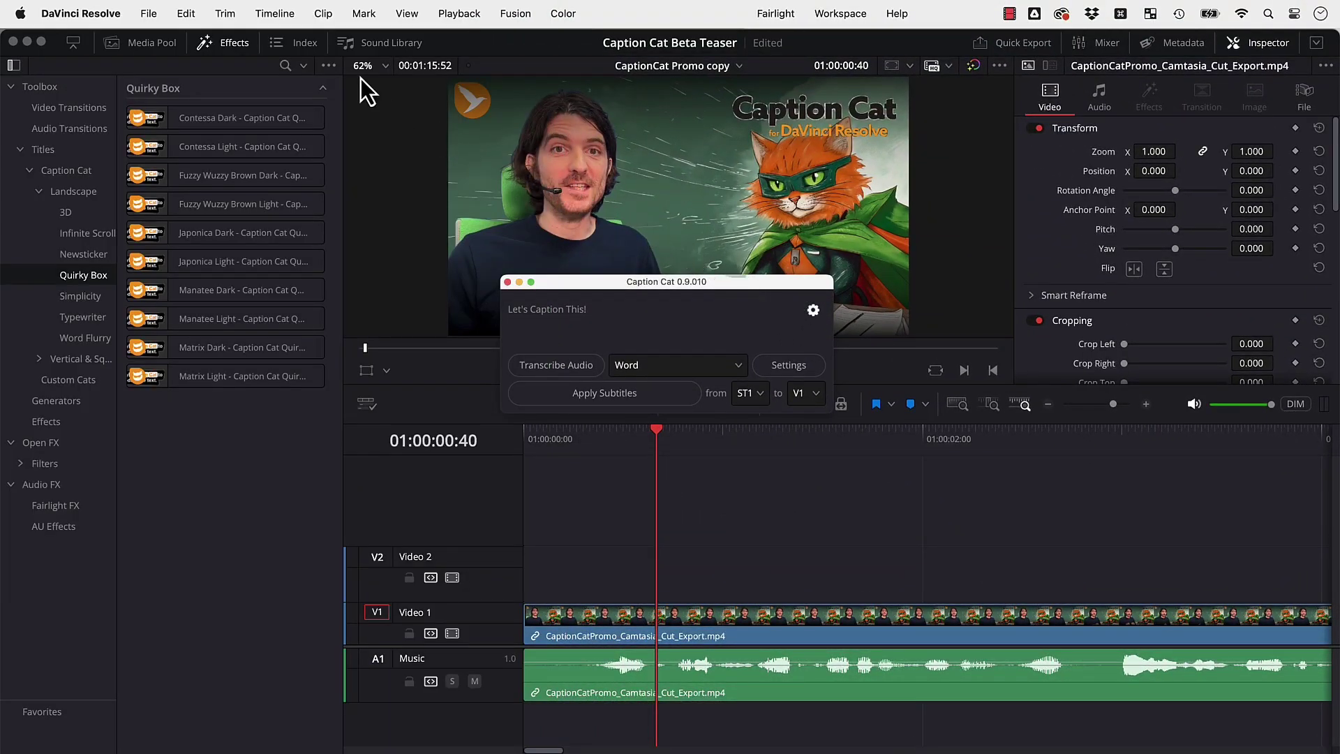
left_click(290, 21)
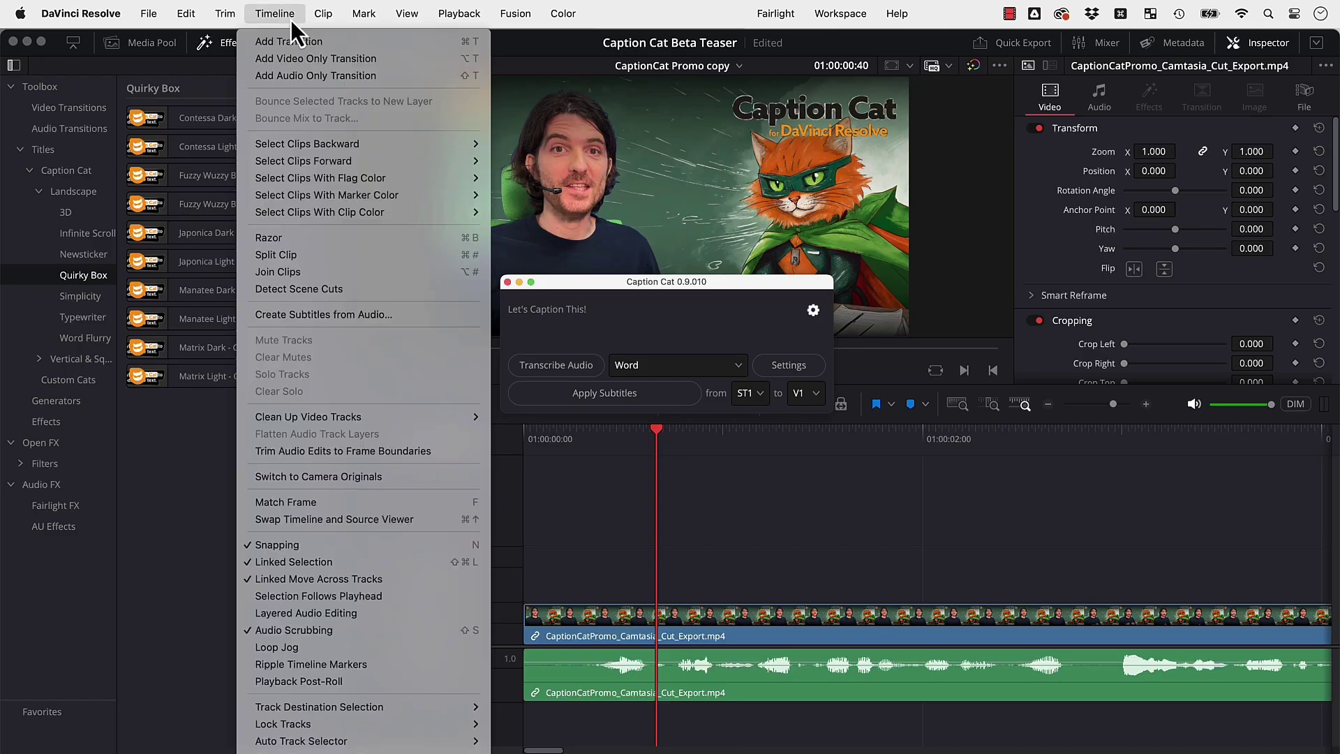
left_click(358, 315)
left_click(707, 451)
left_click(709, 473)
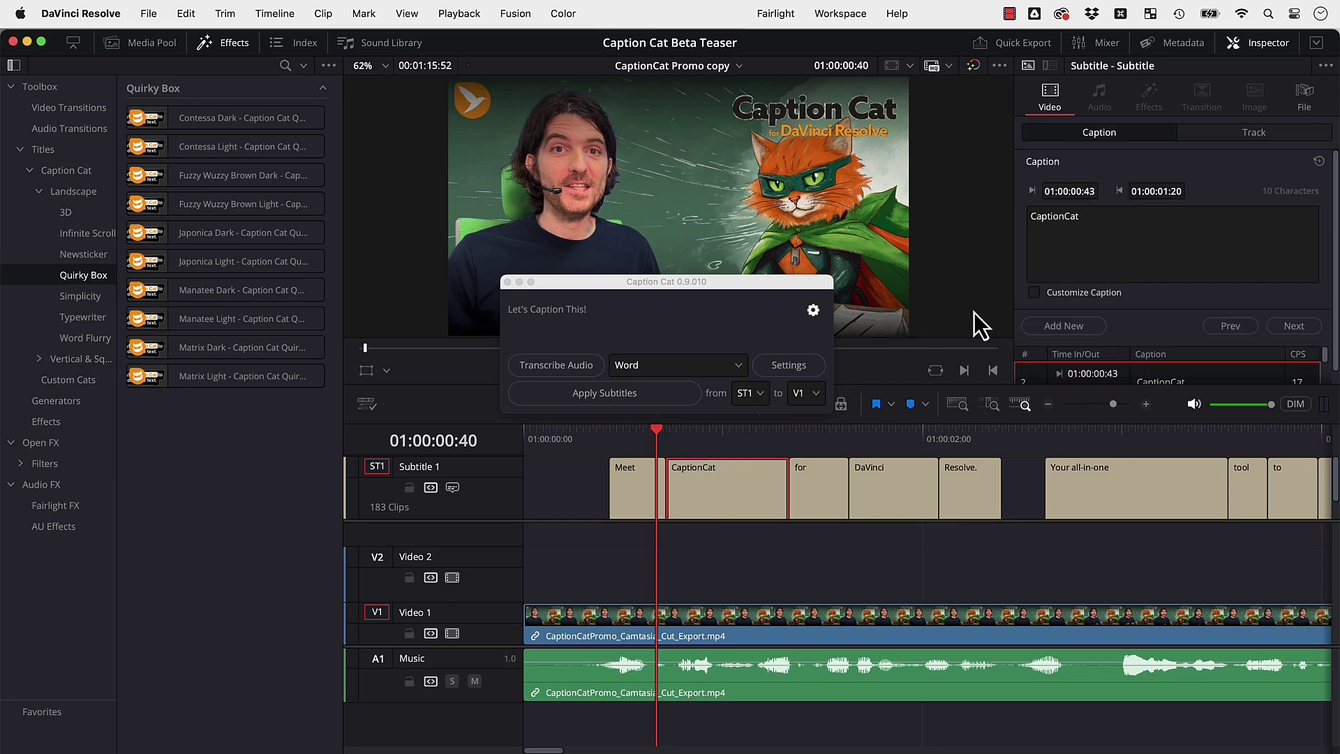
left_click(1055, 217)
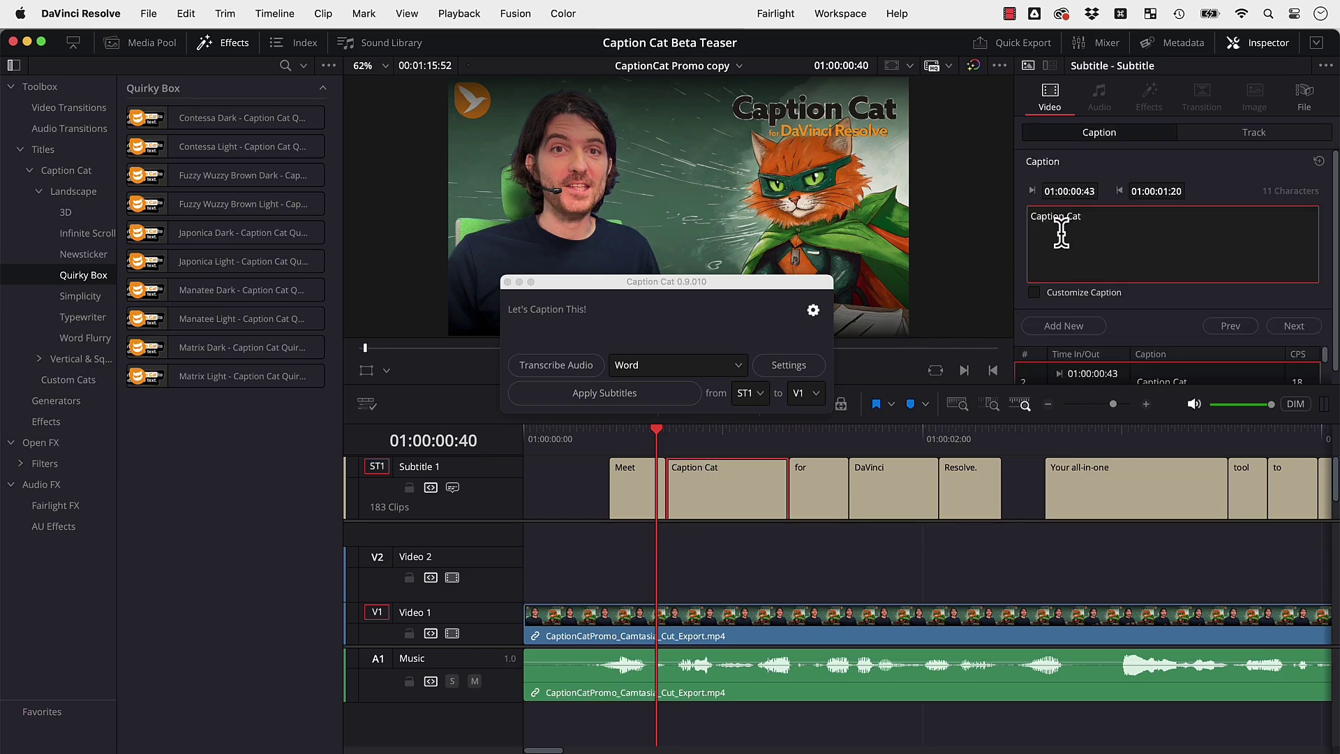
left_click(454, 487)
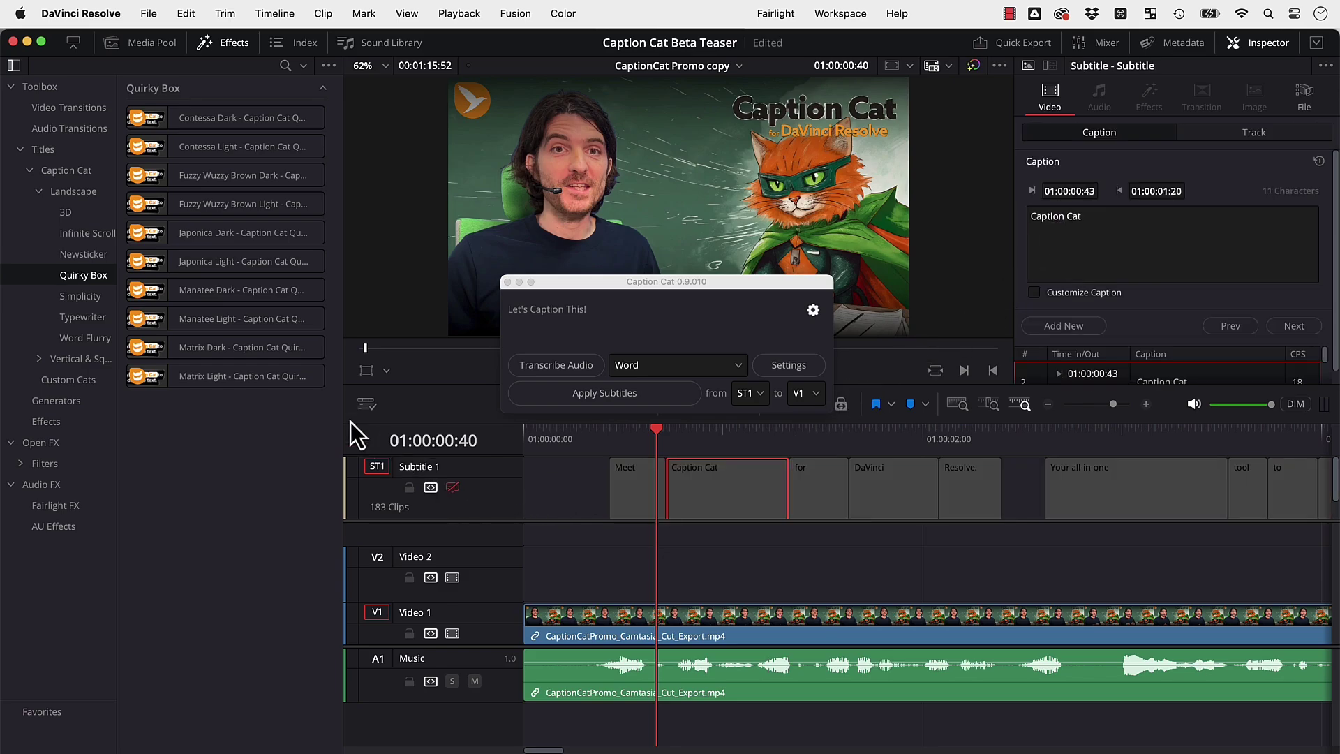
left_click_drag(253, 354, 549, 573)
left_click_drag(1148, 289, 1156, 292)
left_click_drag(809, 287, 796, 326)
left_click(789, 429)
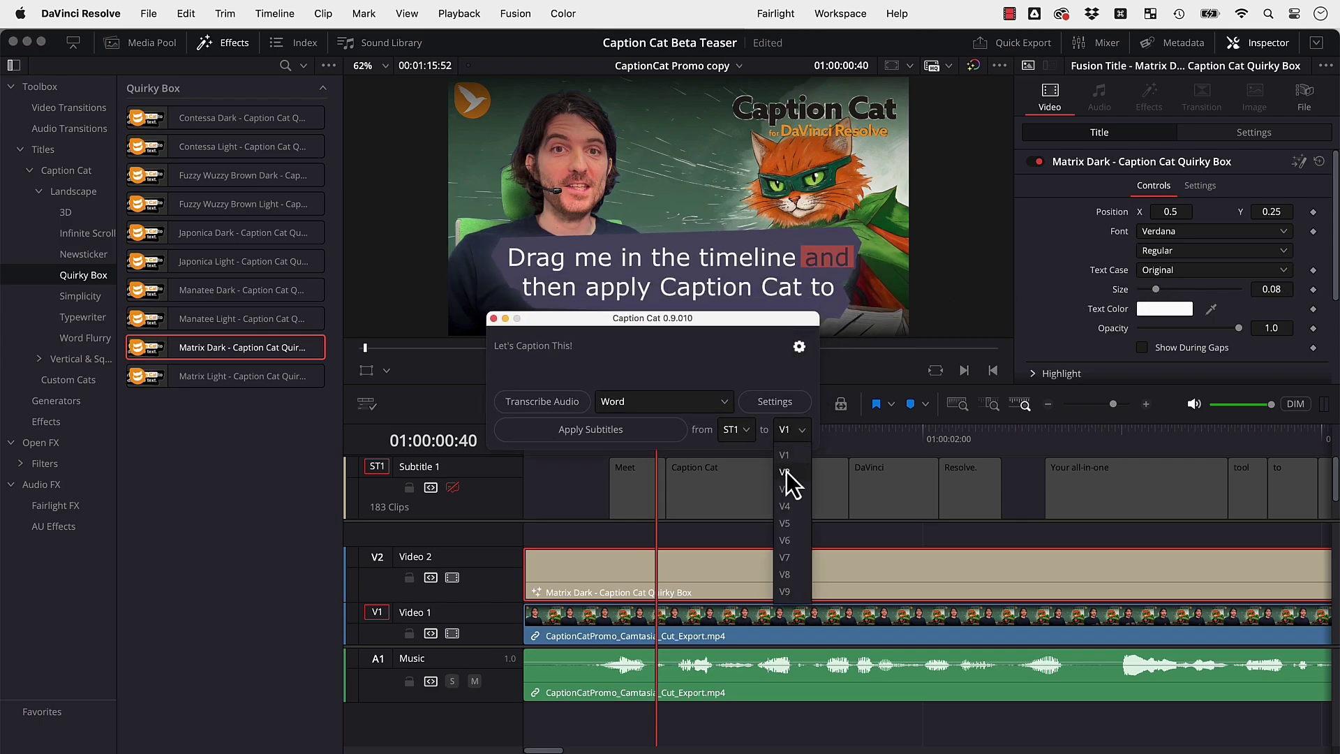
left_click(785, 471)
left_click(671, 436)
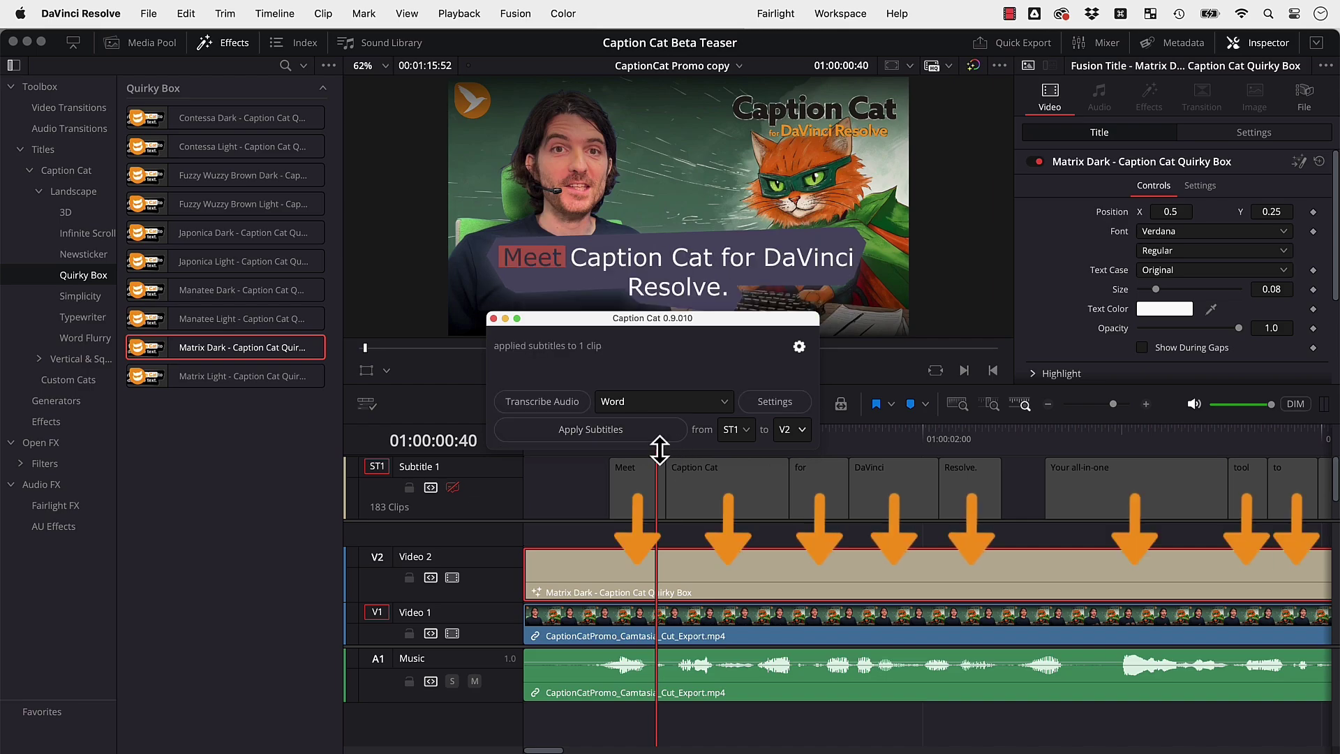
left_click(645, 470)
double_click(1039, 216)
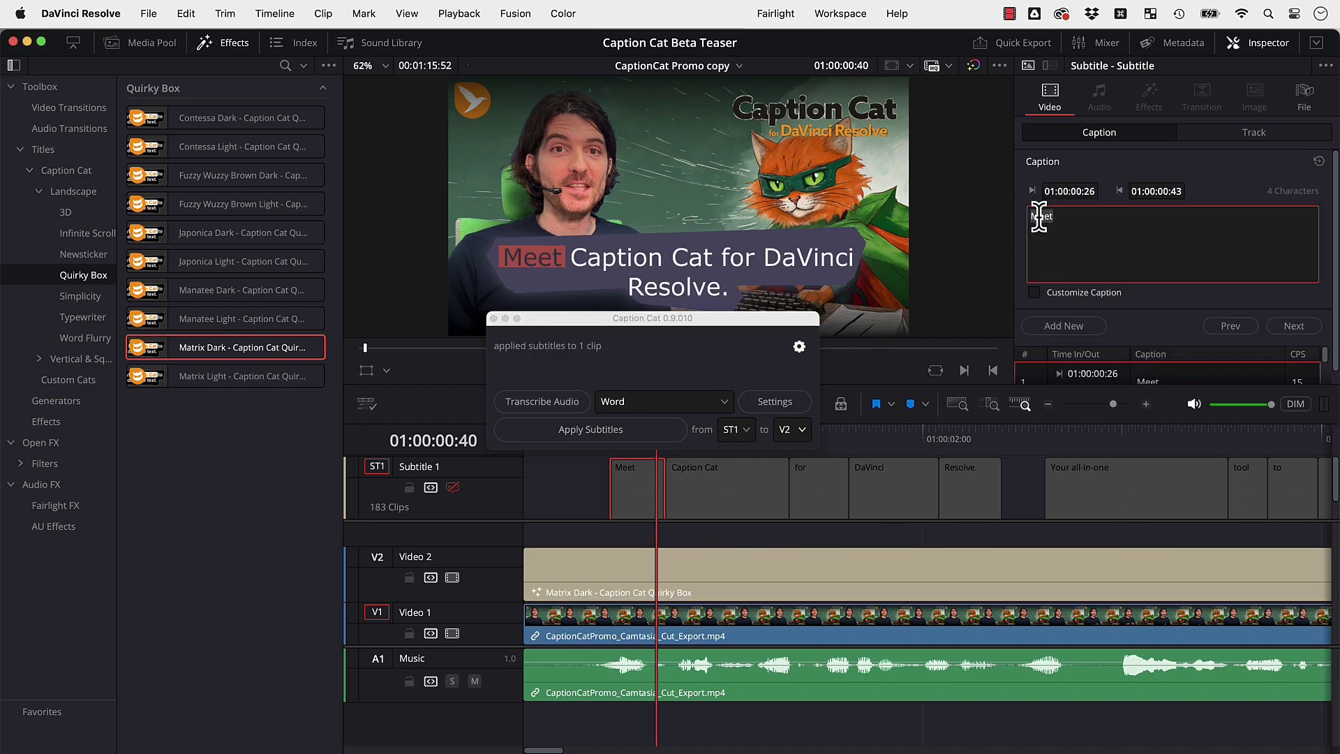
type("Welcome")
left_click(662, 429)
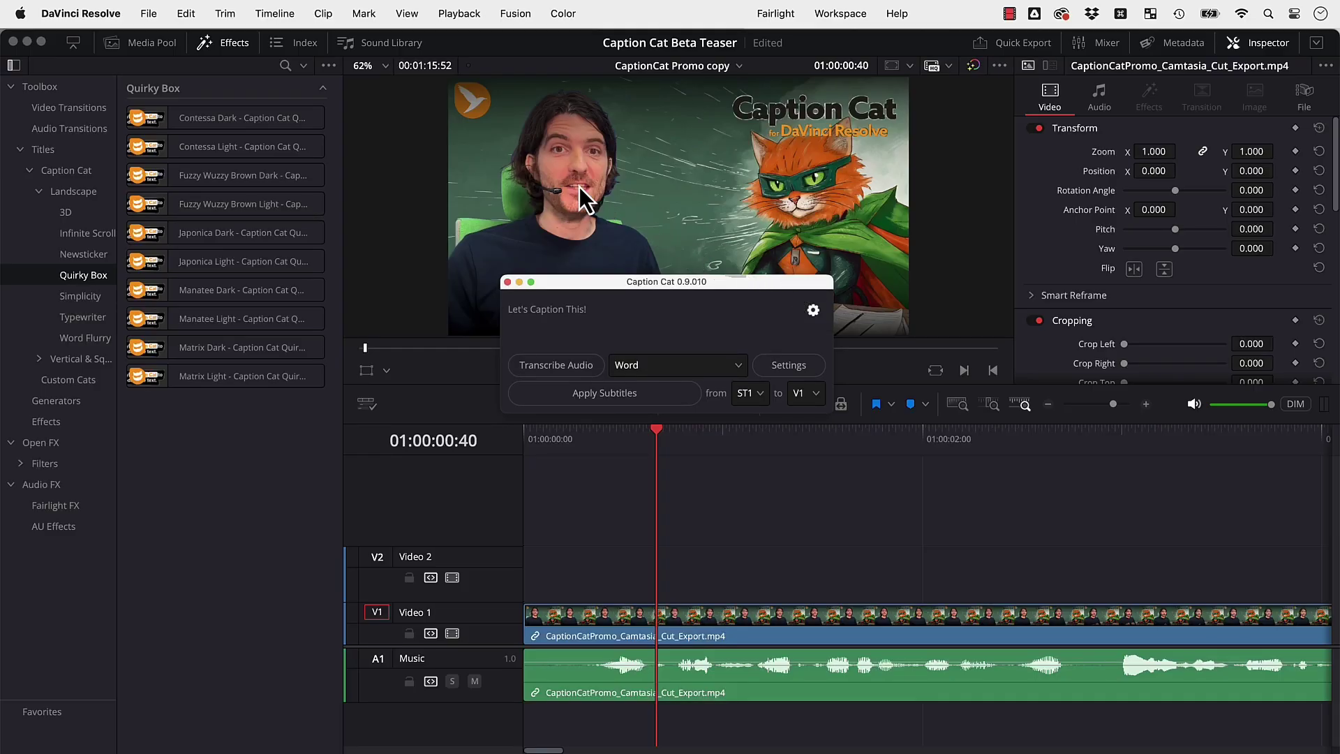
Create subtitles from the audio with Language Auto, 1 character per line and gap 0.
left_click(291, 19)
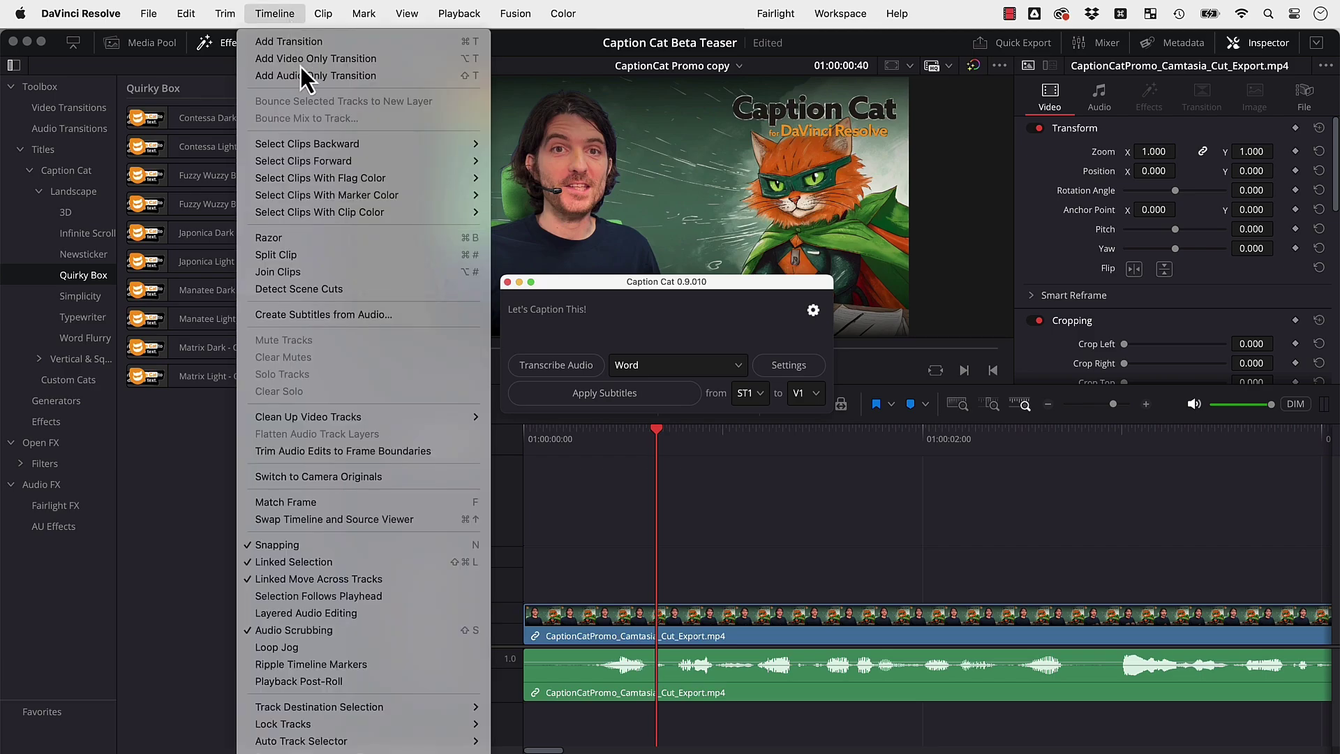
left_click(360, 315)
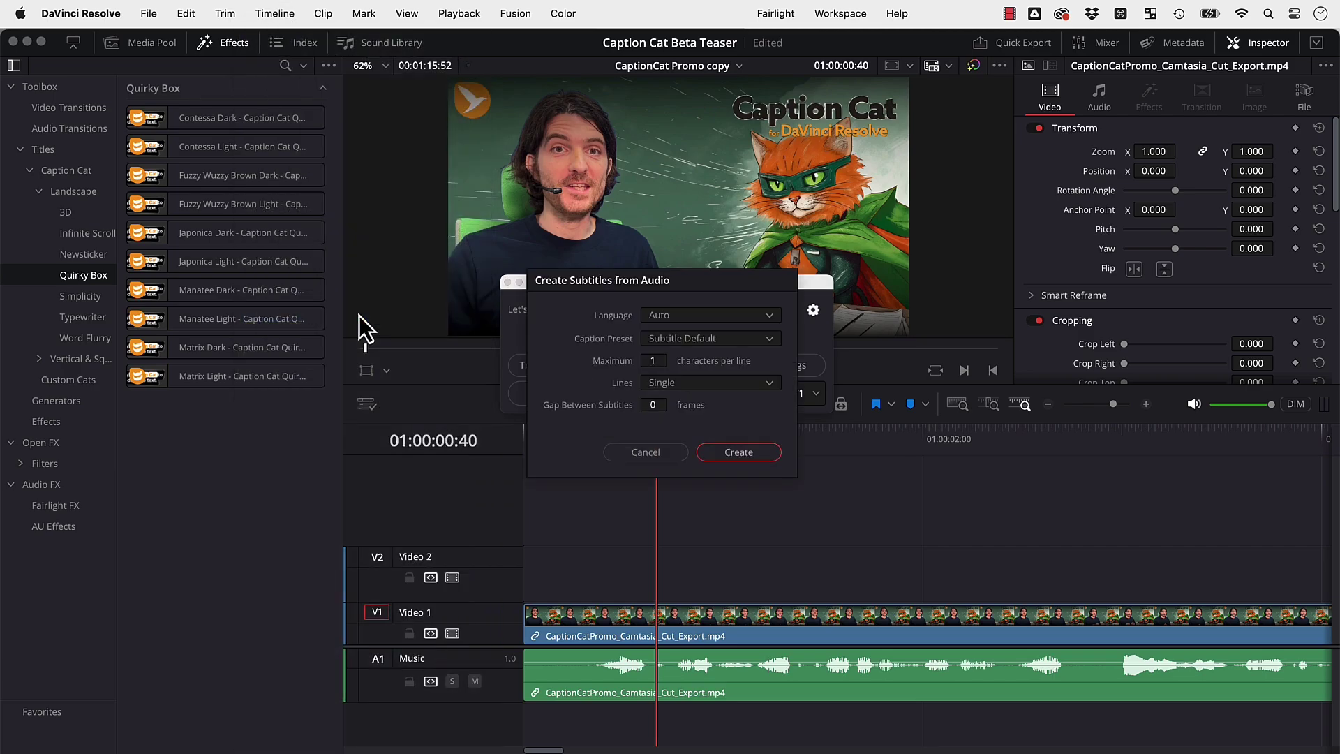
left_click(708, 452)
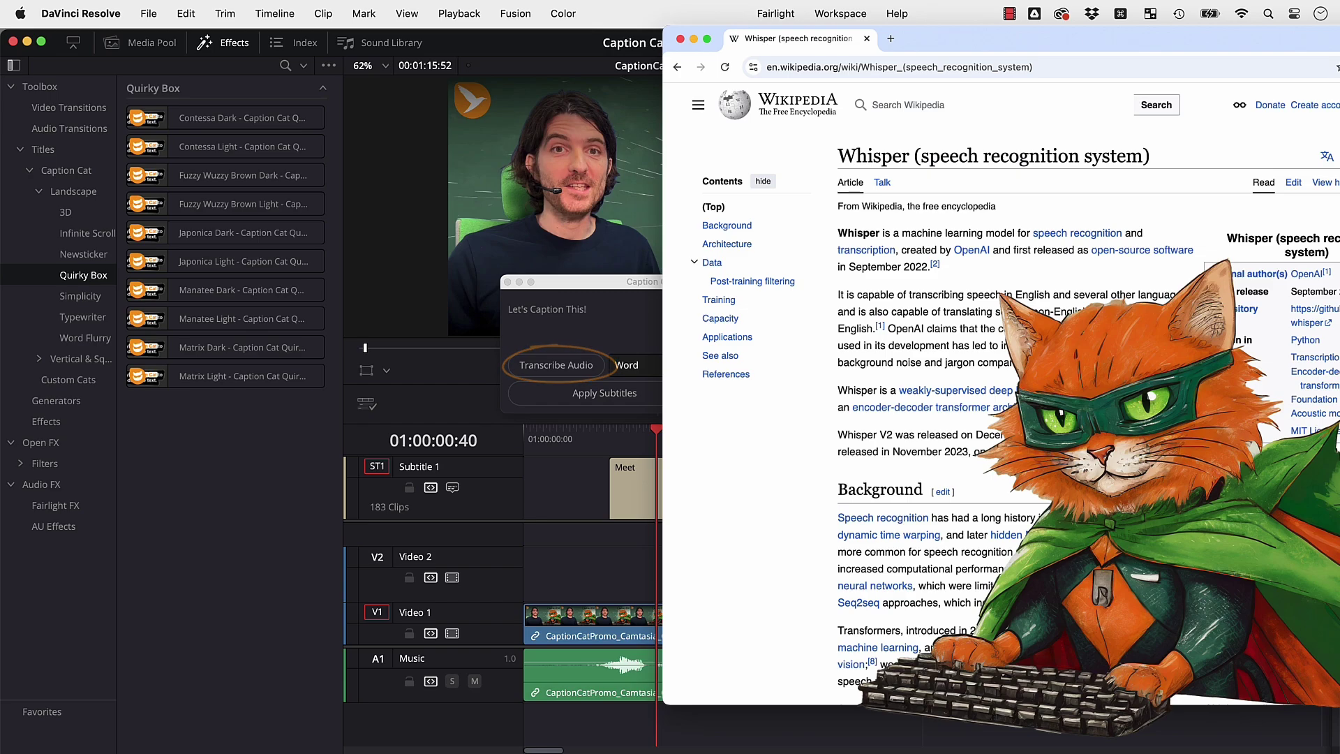
left_click(276, 13)
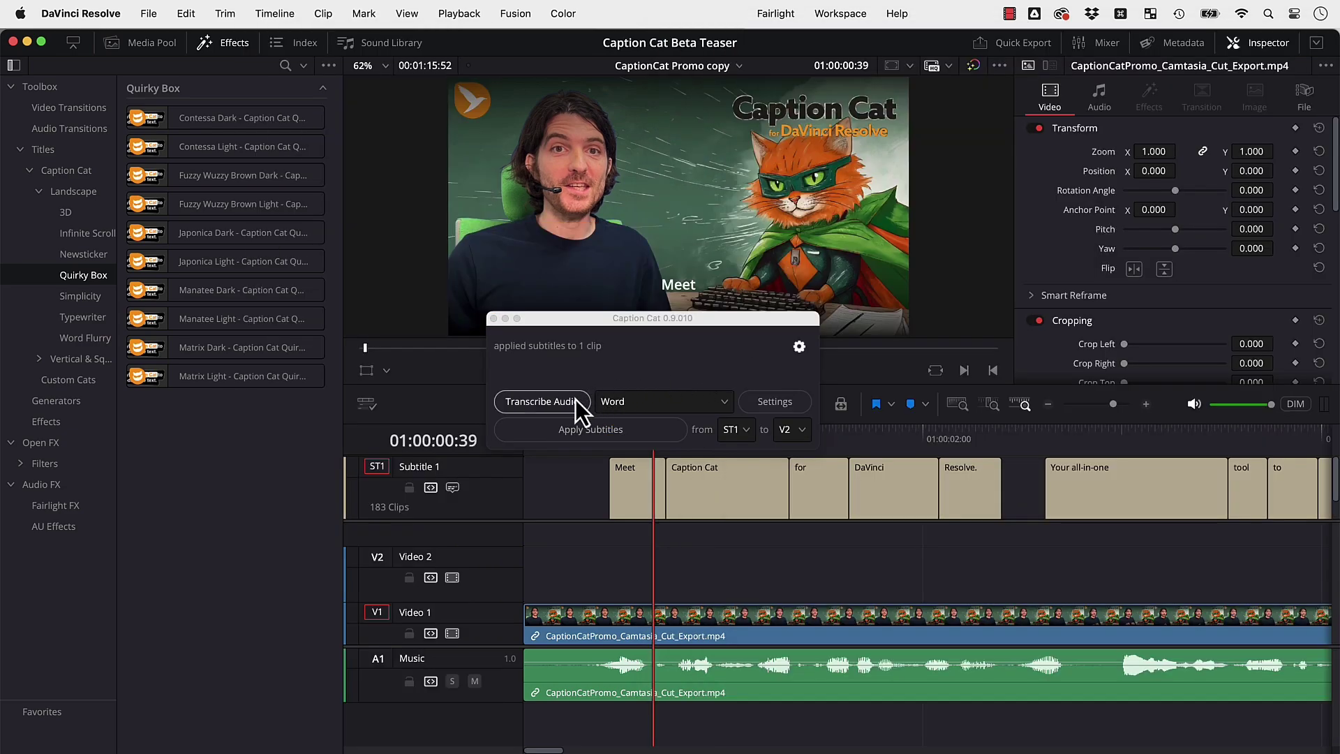
Transcribe the audio with Caption Cat's Whisper engine, approving the whisper-faster download, until Done.
left_click(568, 402)
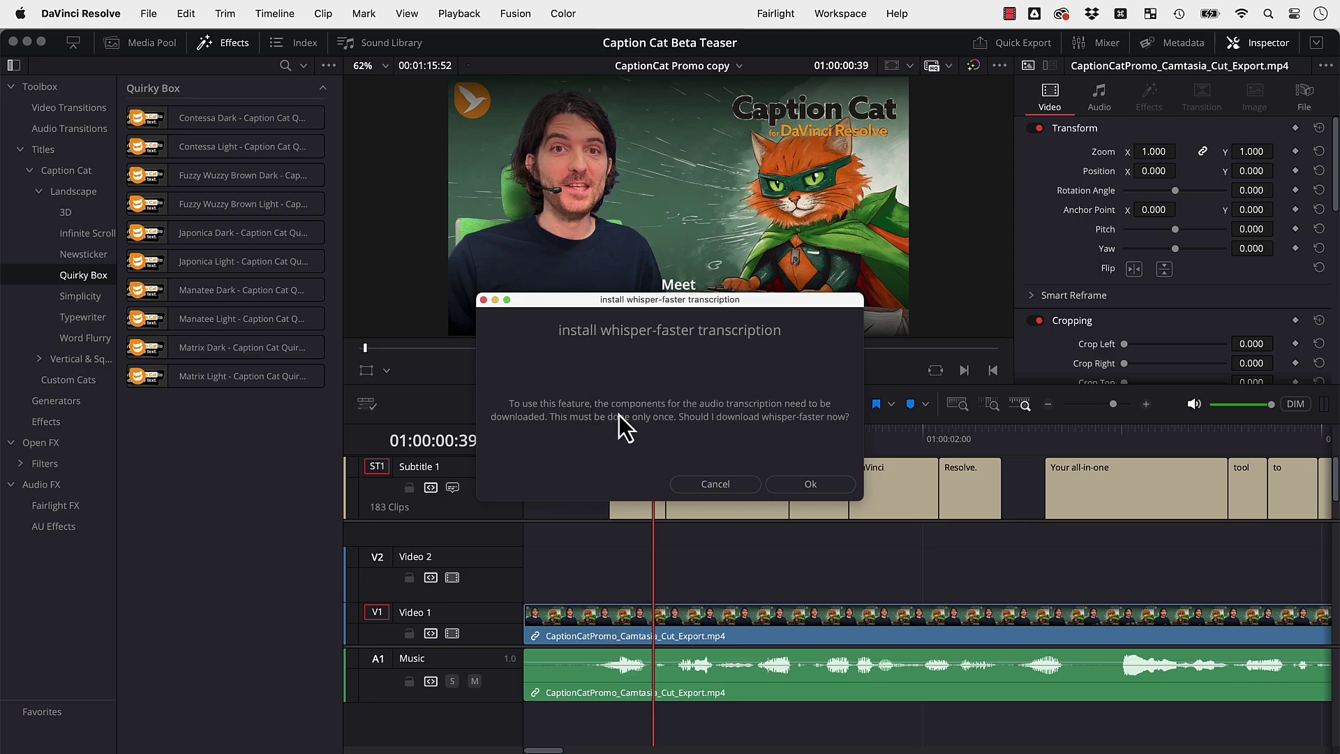
left_click(791, 485)
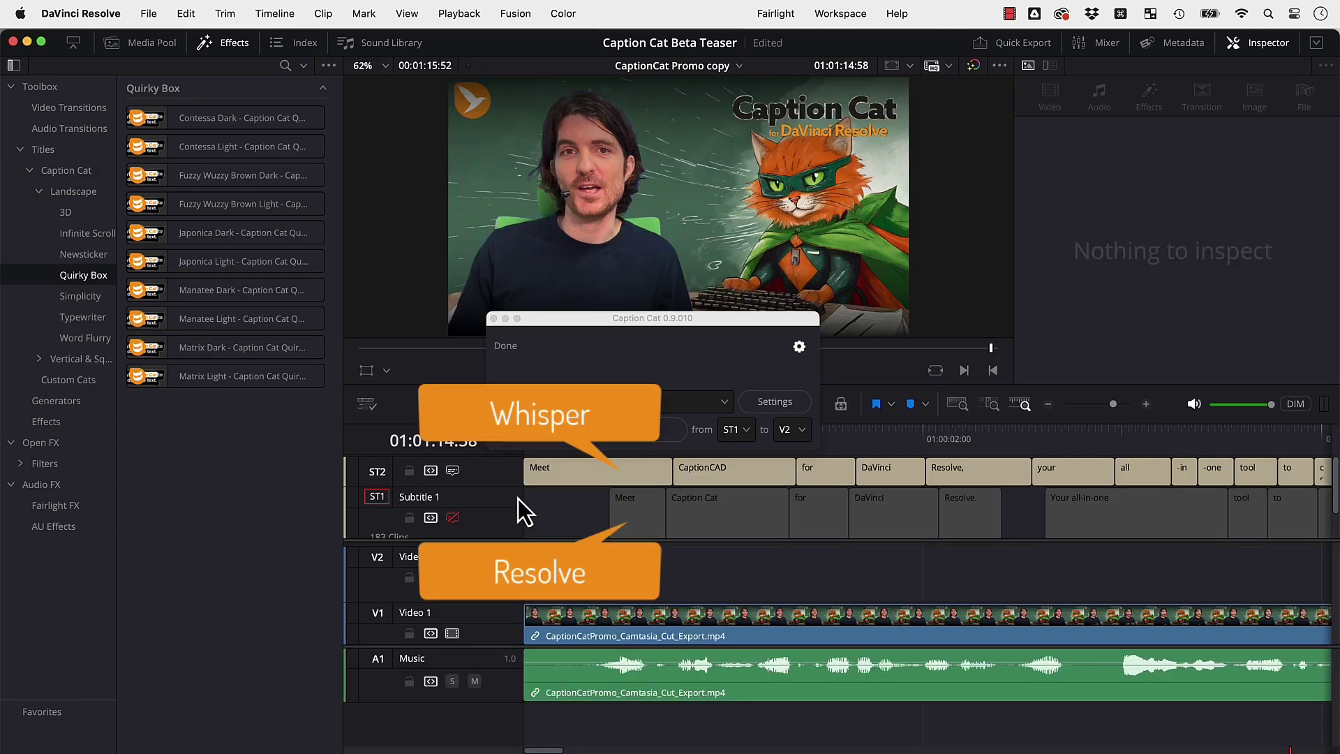
left_click(572, 489)
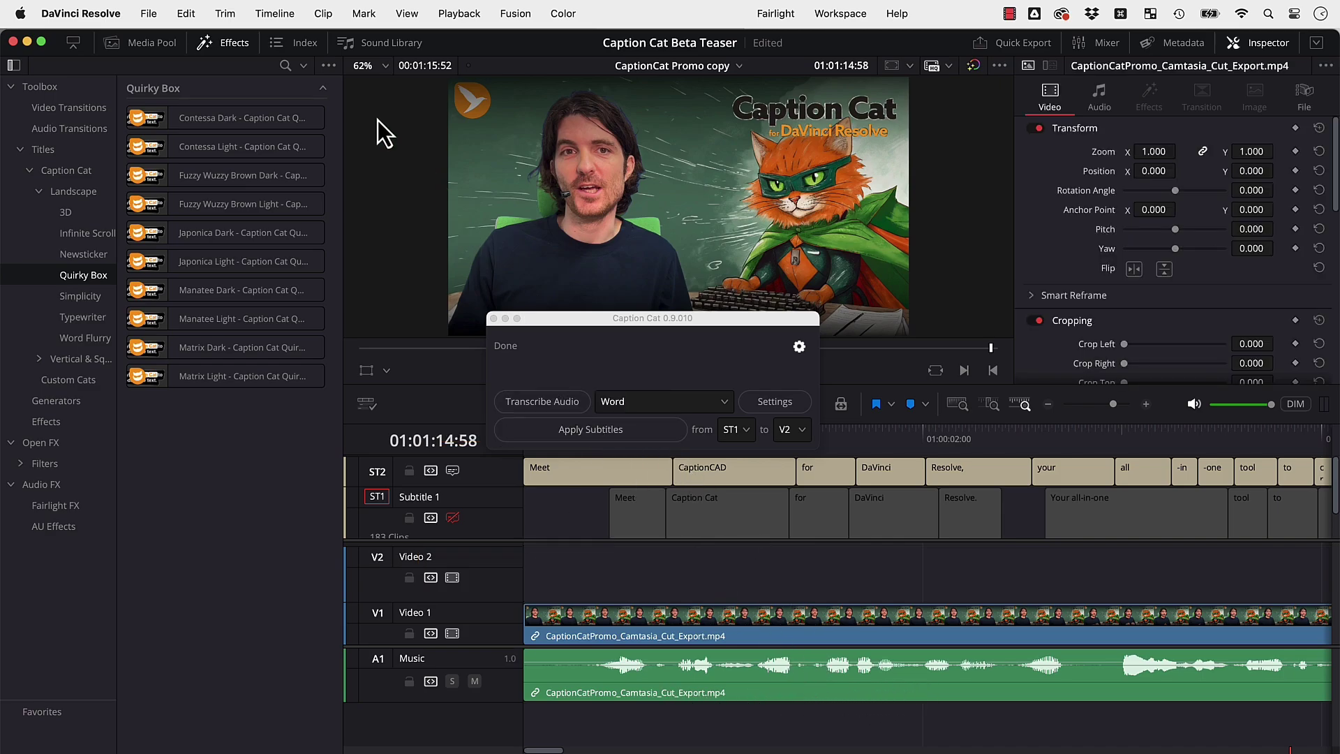
left_click(279, 14)
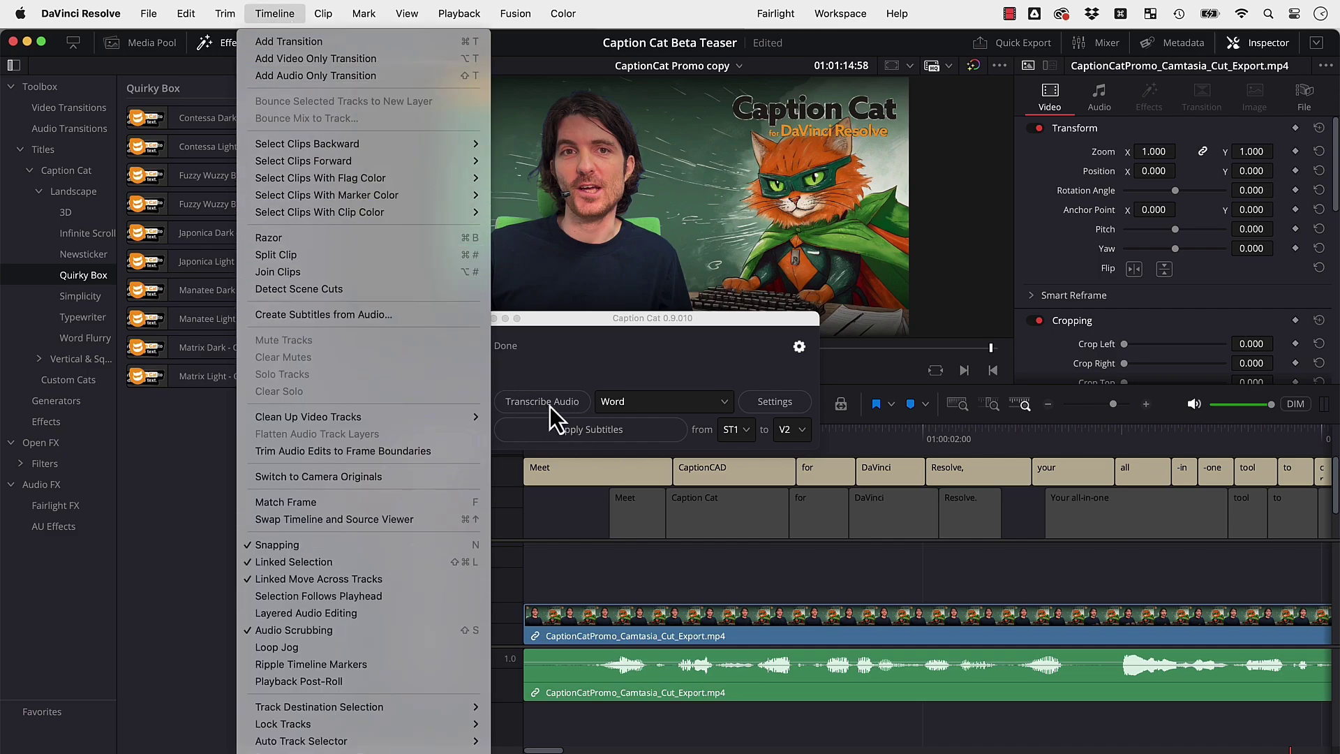
Show the Create Subtitles from Audio dialog with Language Auto, 1 character per line, 0-frame gap.
left_click(393, 316)
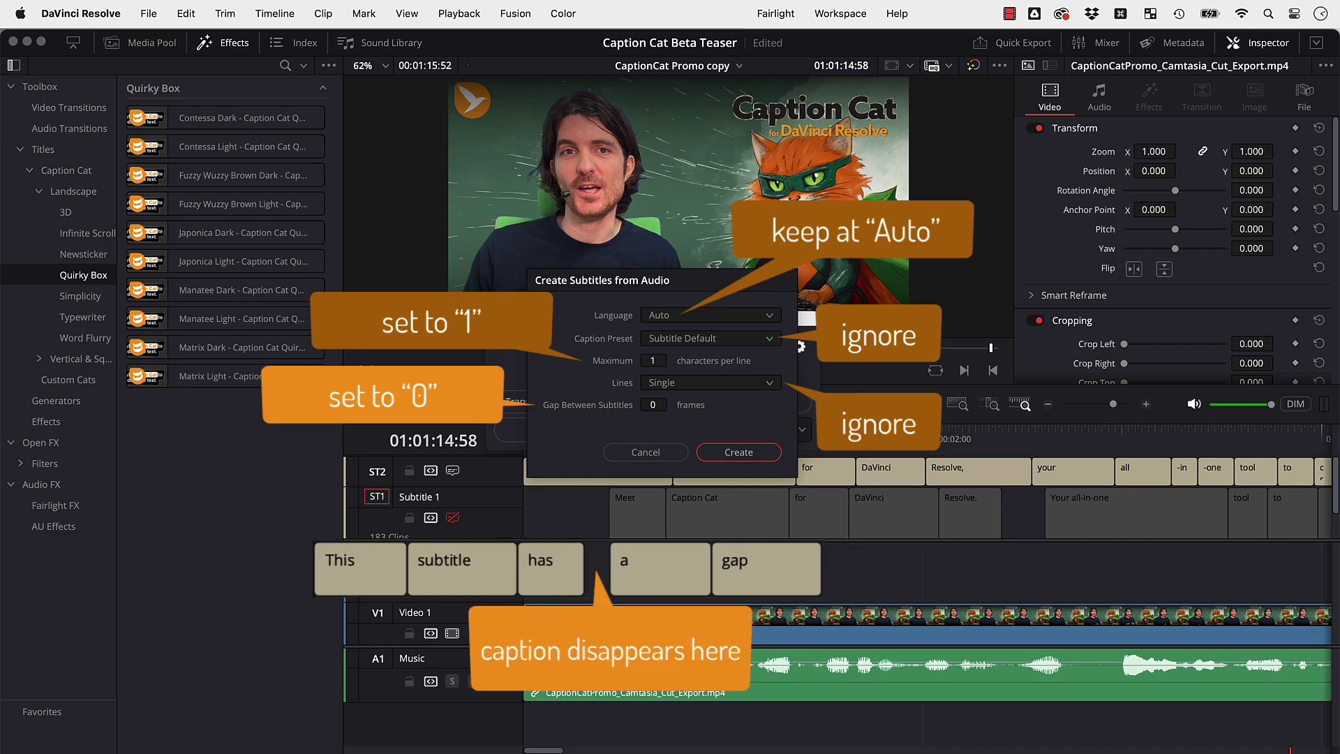
Cancel the Create Subtitles from Audio dialog without generating new subtitles.
left_click(628, 452)
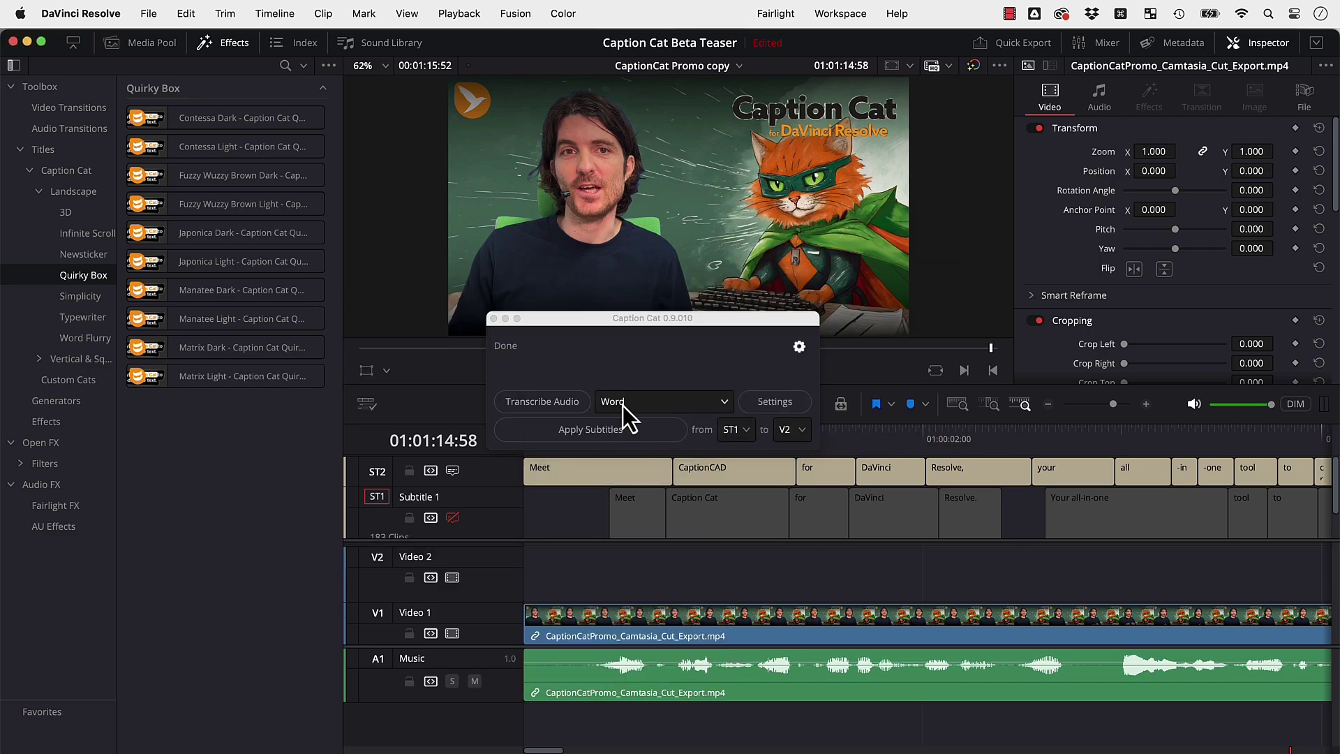
Choose Line & Word & Combined in Caption Cat's split dropdown and transcribe the sample clip.
left_click(724, 404)
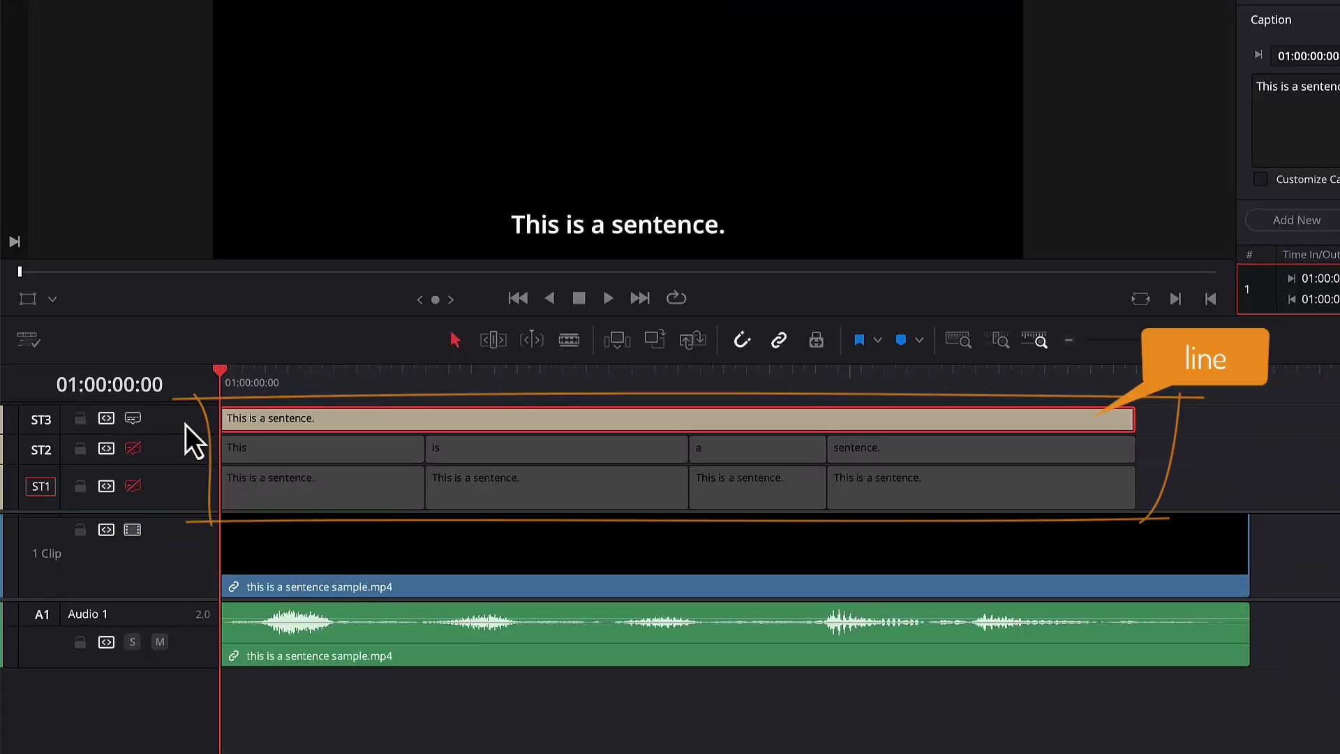
Switch playback to the combined ST1 track and scrub the sentence to watch words highlight.
left_click(151, 425)
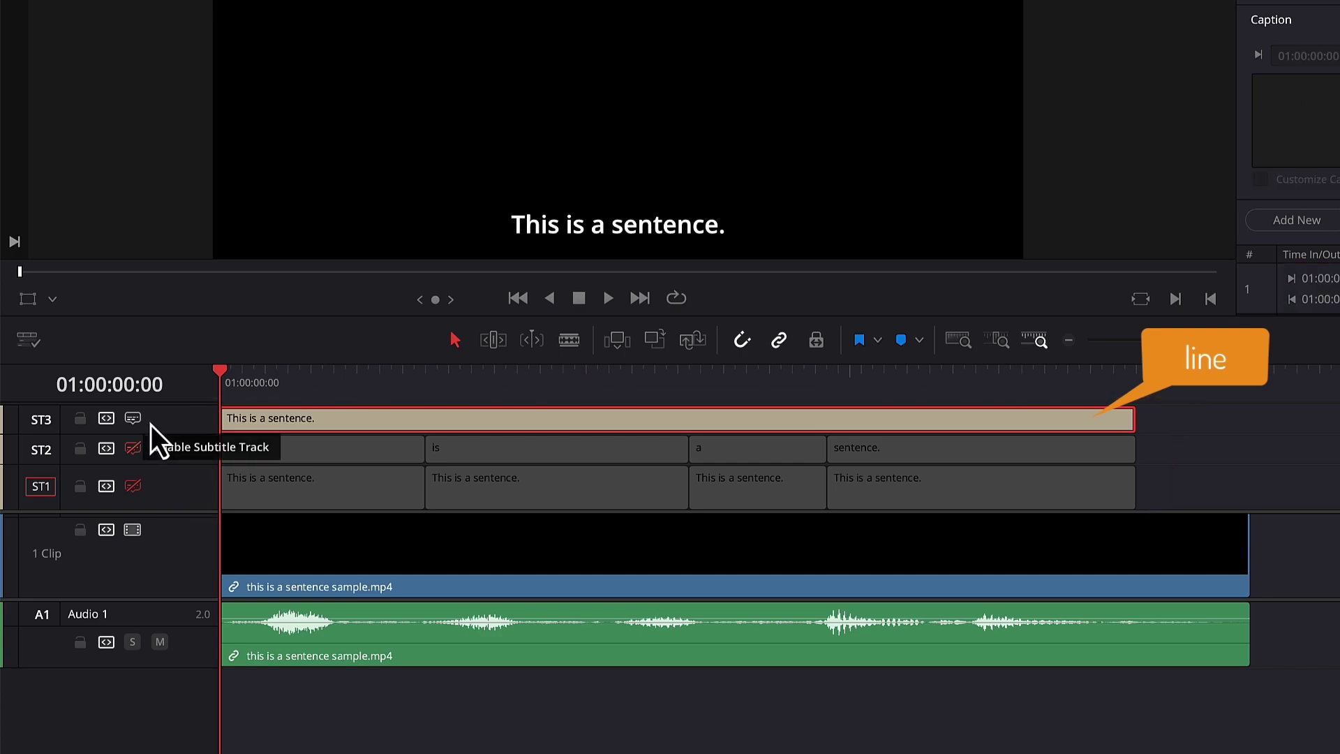
left_click(134, 448)
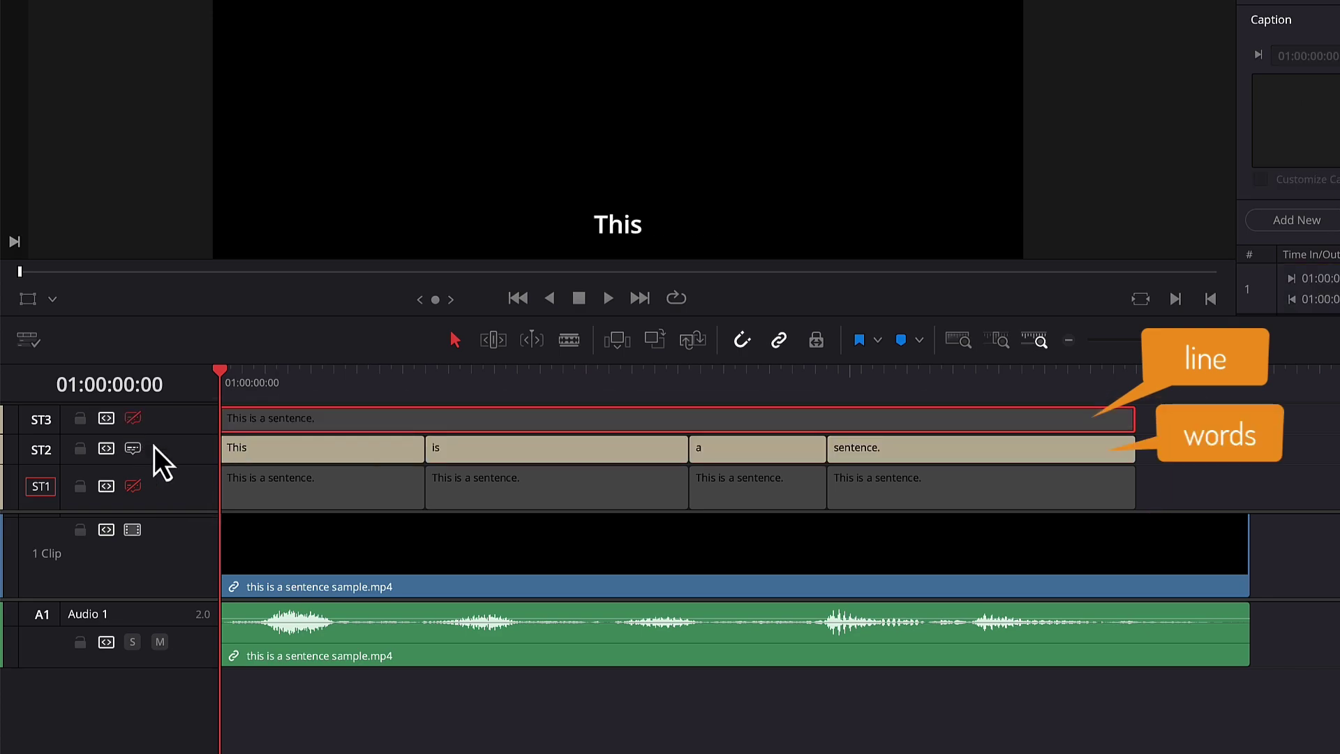
left_click(134, 486)
left_click_drag(221, 372, 188, 492)
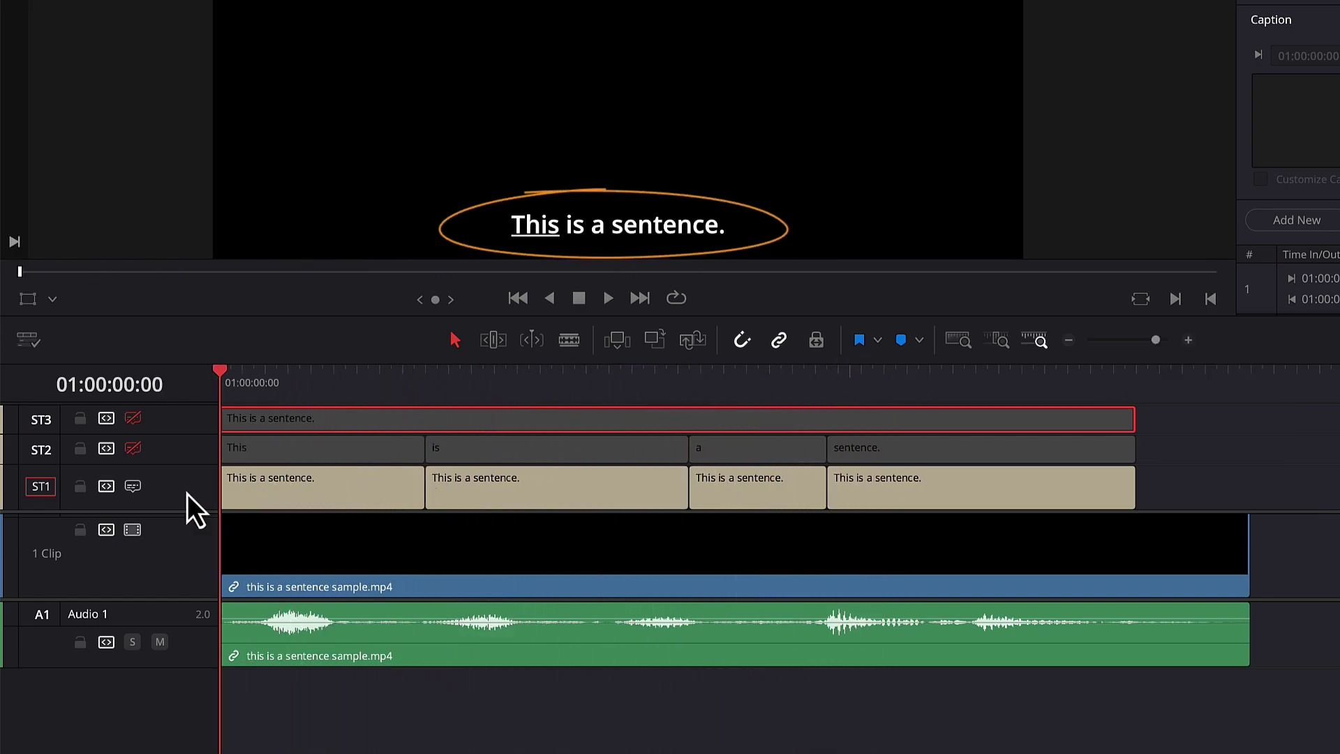
Check ST1 track options, scrub until 'is' is underlined, return to ST2, open Transcription Settings.
right_click(188, 483)
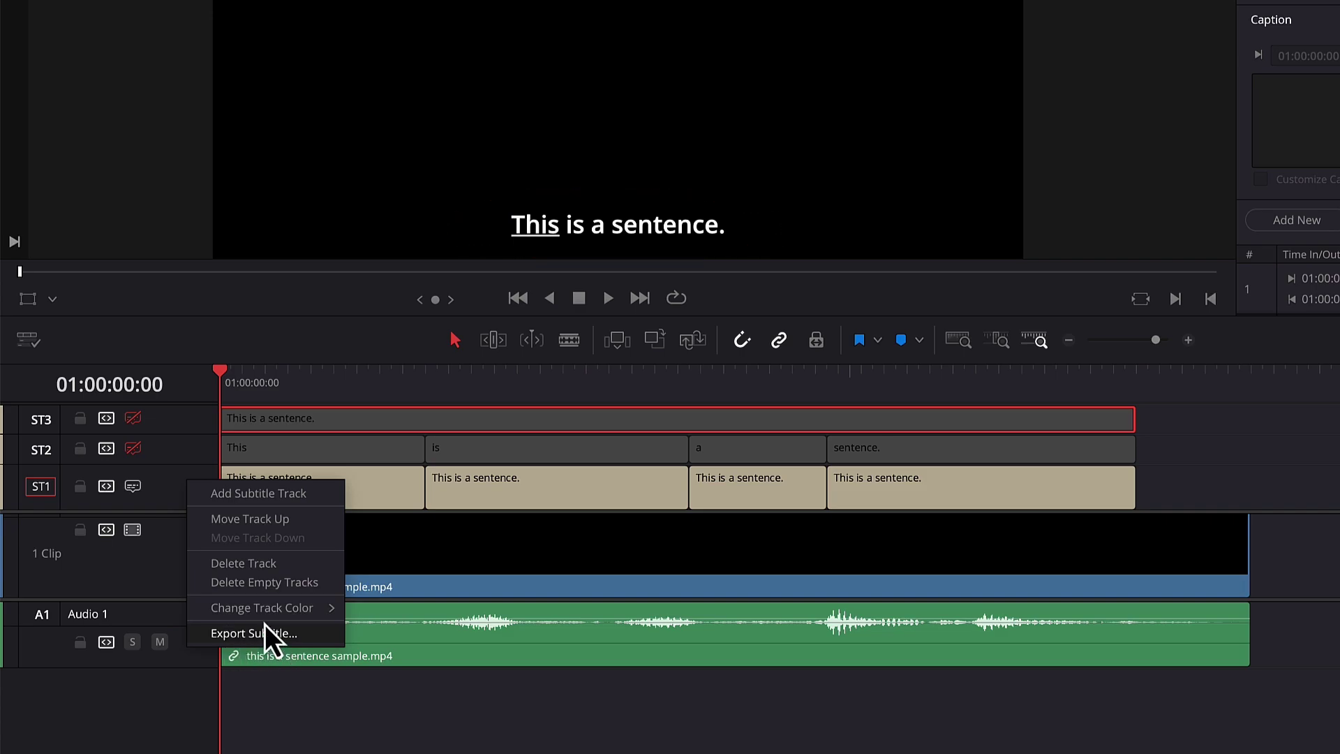
left_click(174, 494)
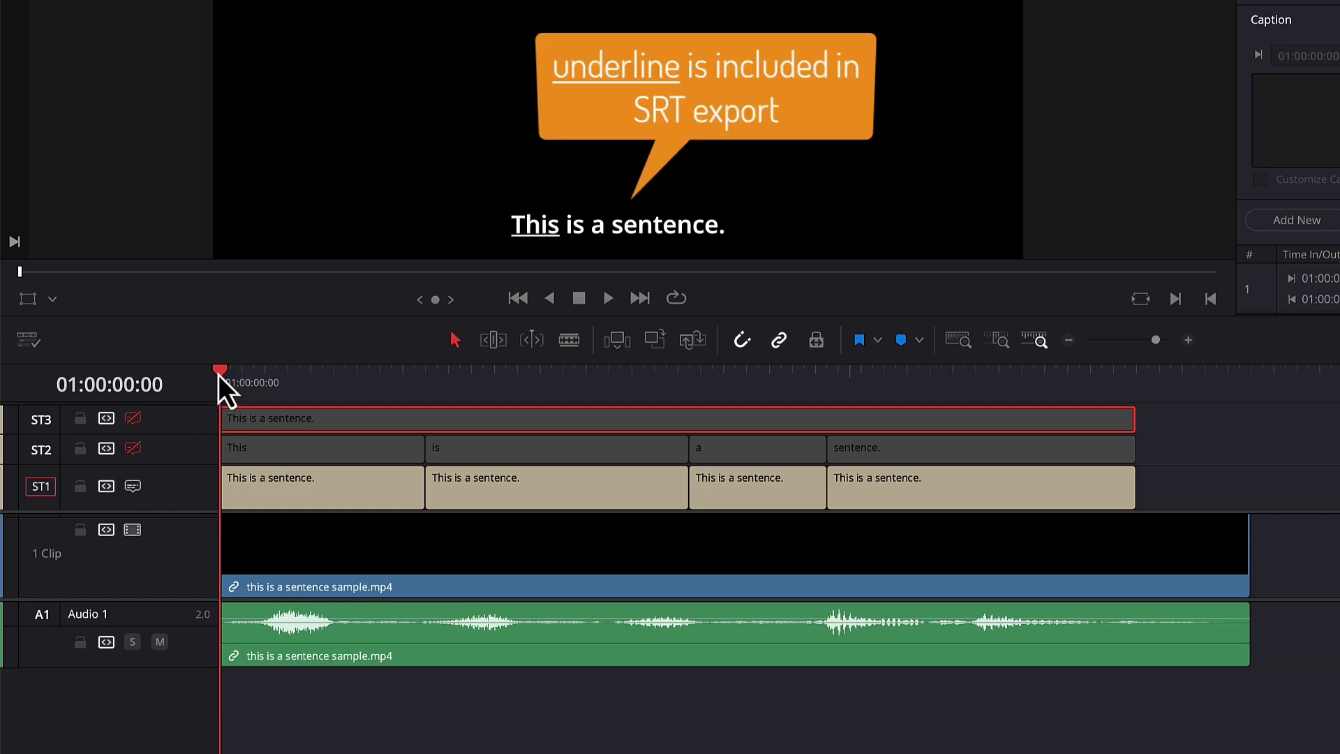
left_click_drag(221, 372, 187, 493)
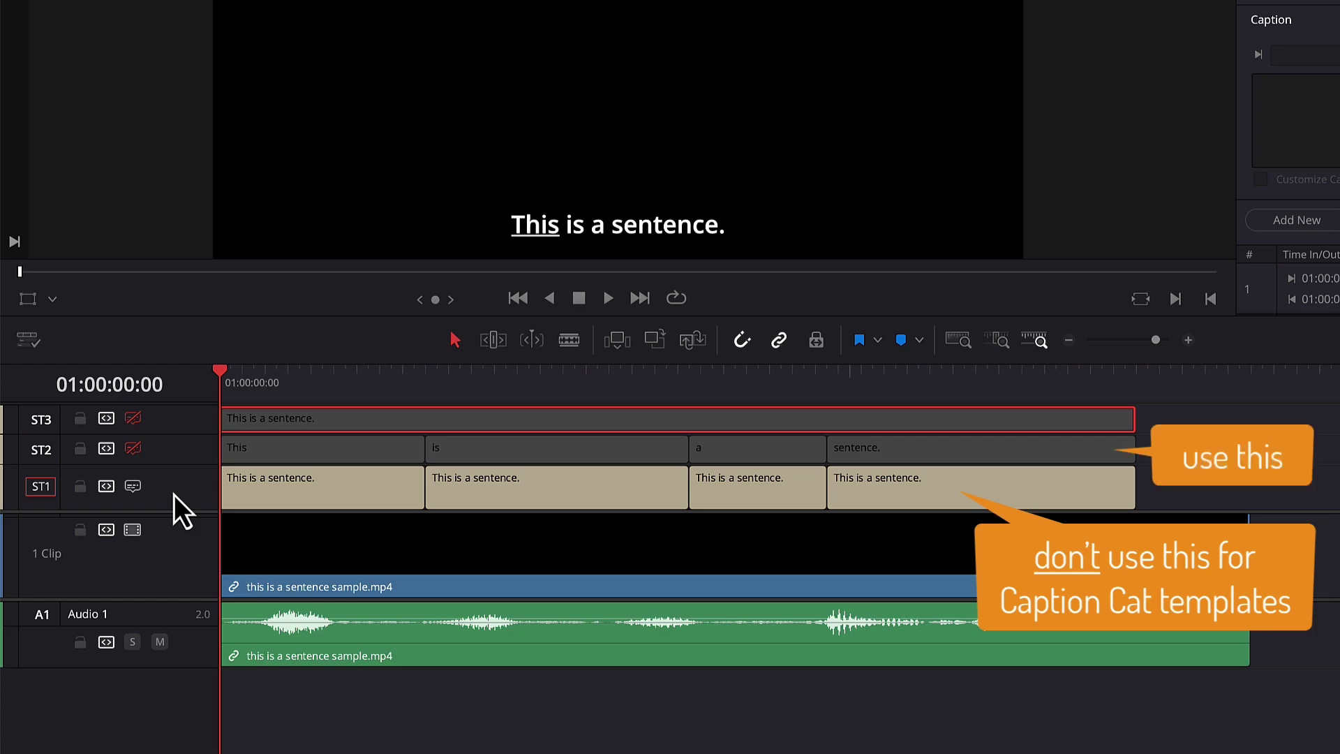
left_click(136, 450)
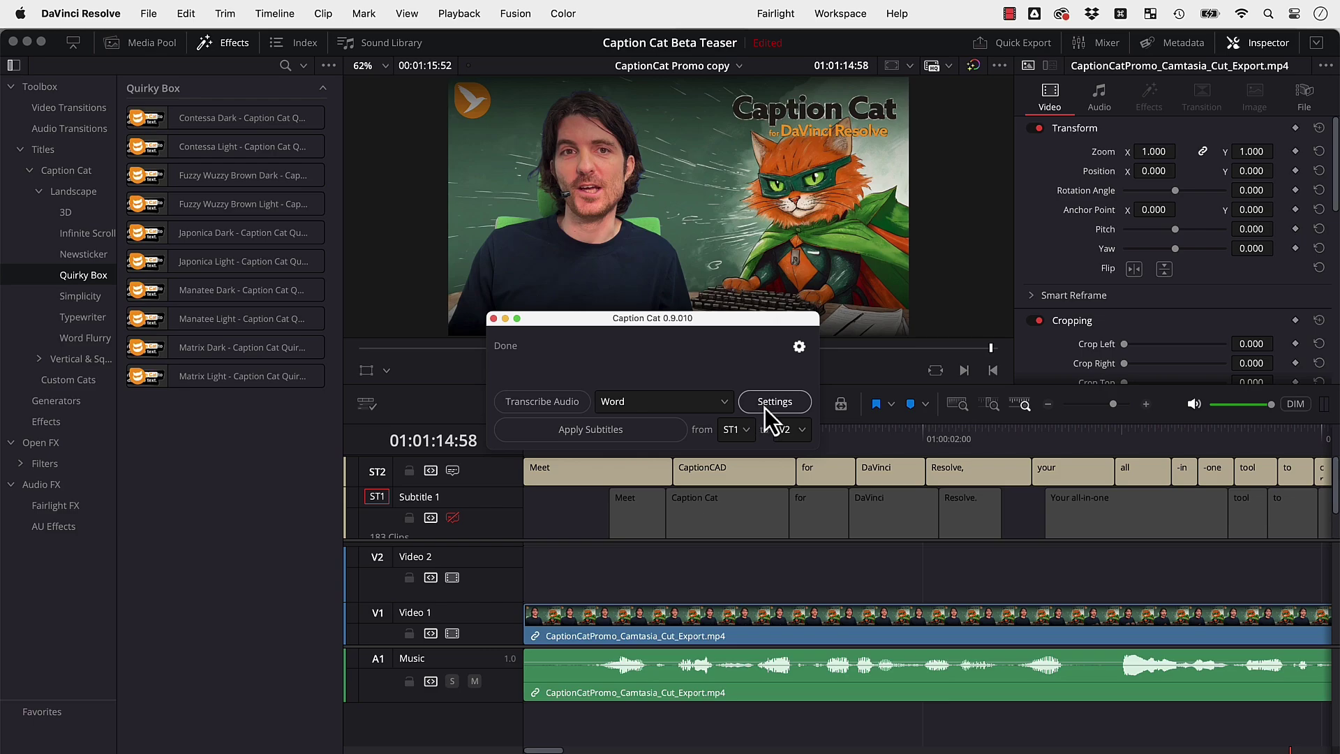
left_click(764, 407)
Browse the transcription language list and keep it on 'detect language'.
left_click(807, 288)
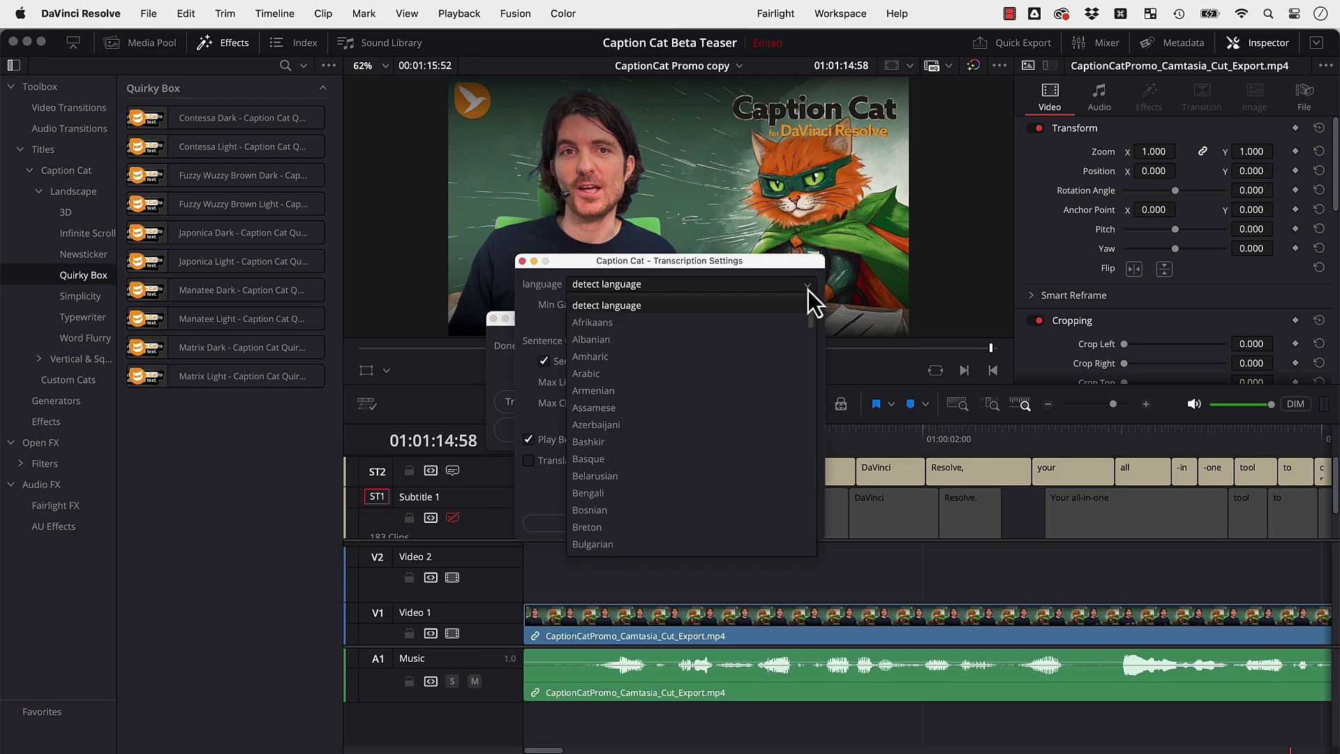
mouse_move(810, 309)
left_mouse_down()
mouse_move(811, 441)
mouse_move(799, 301)
left_mouse_up()
left_click(766, 305)
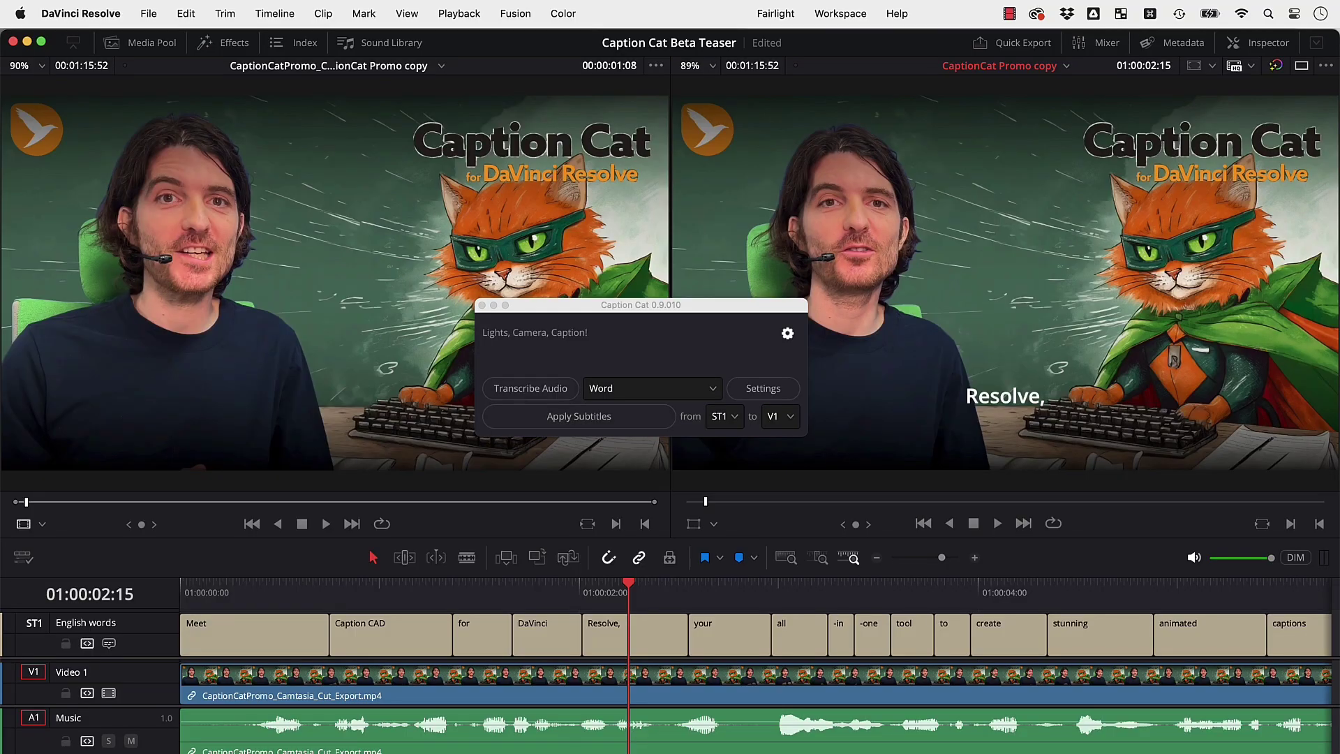
Correct the 'Caption CAD' caption to 'Caption Cat' in the Inspector.
left_click(427, 646)
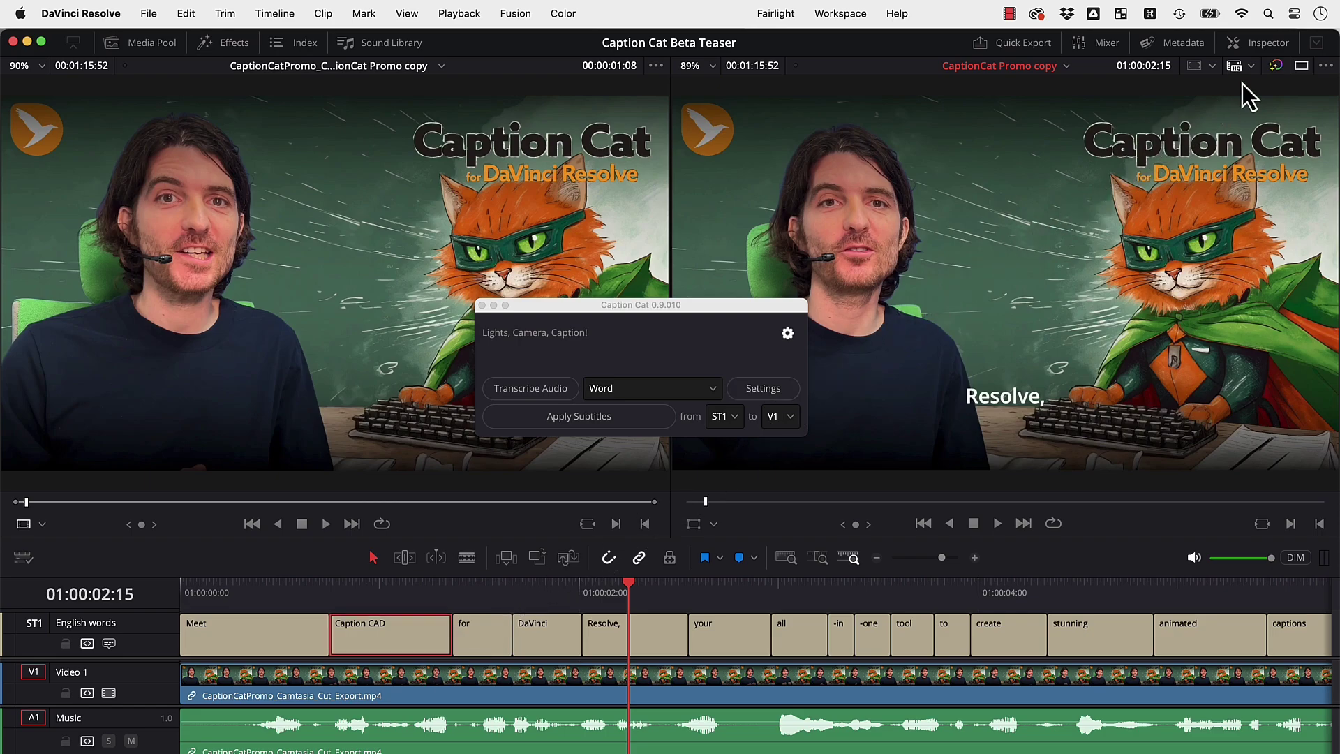
left_click(1260, 45)
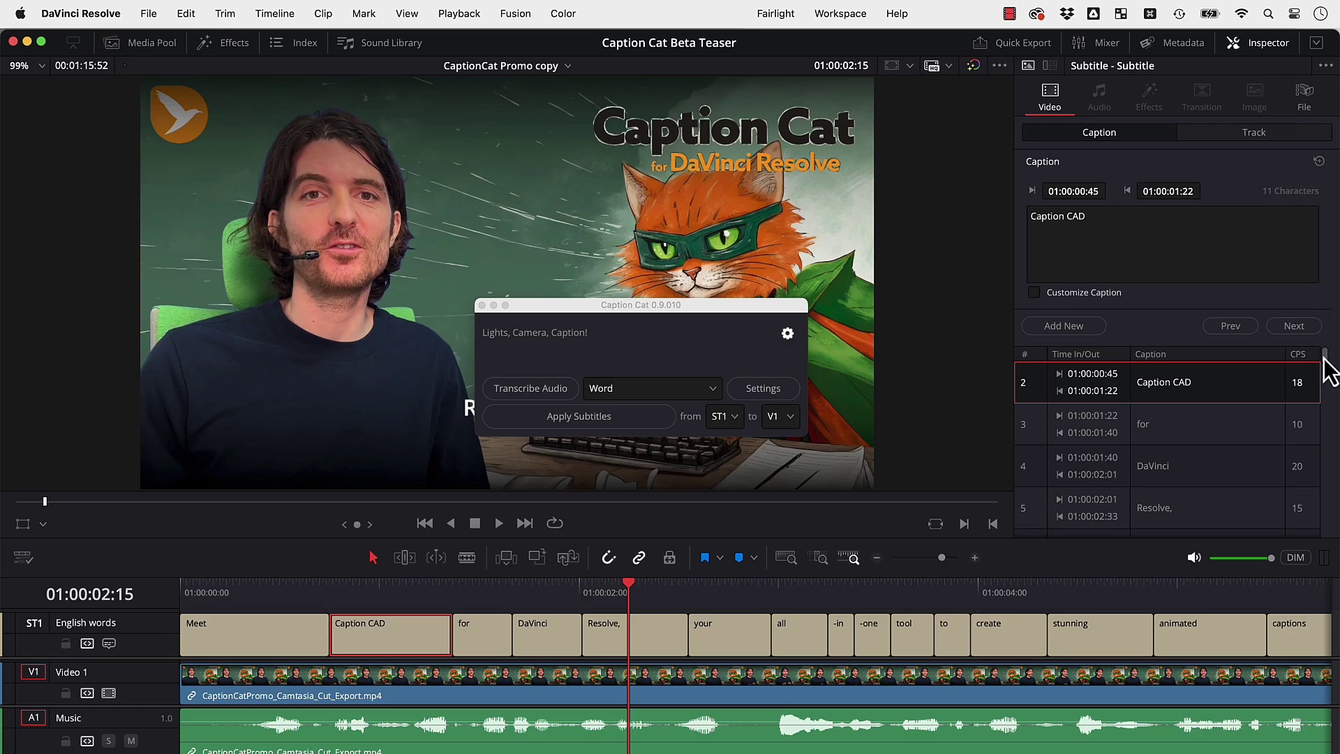
mouse_move(1329, 369)
left_mouse_down()
mouse_move(1324, 383)
mouse_move(1328, 370)
left_mouse_up()
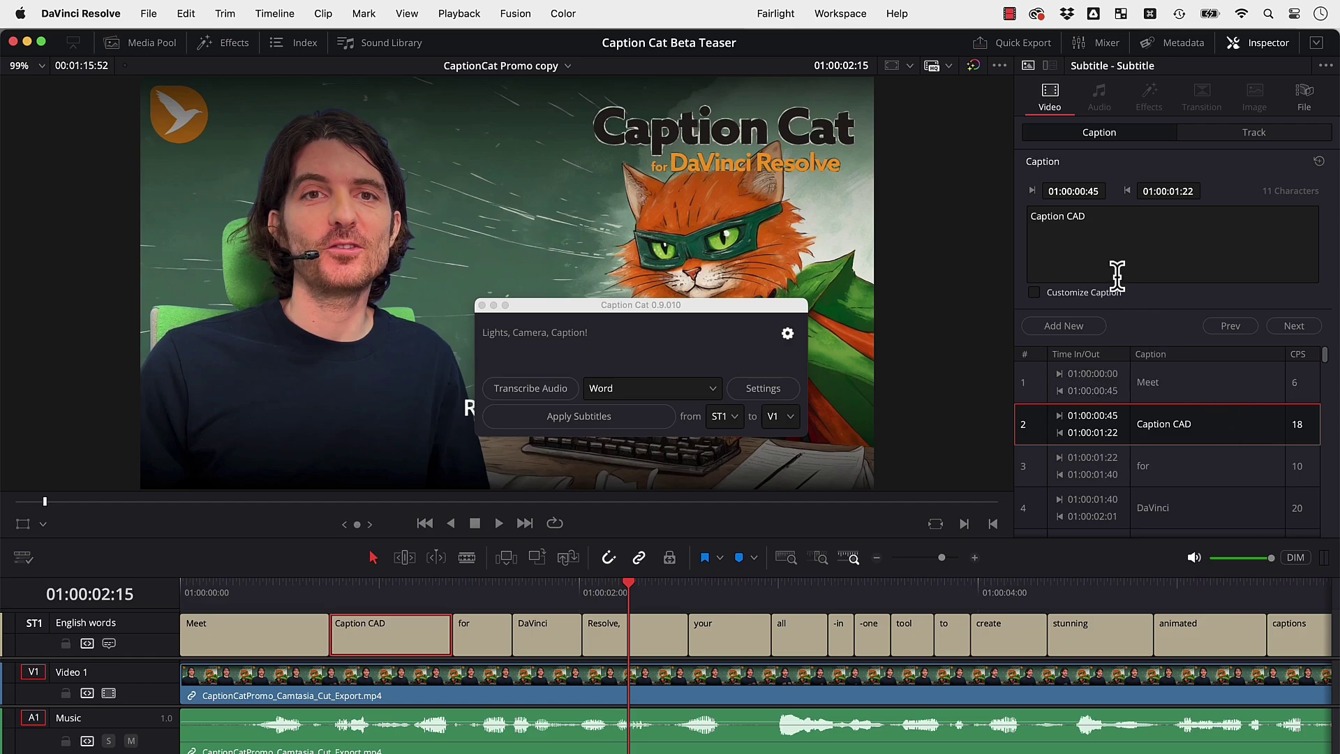
left_click(1071, 209)
key("BackSpace")
key("BackSpace")
type("at")
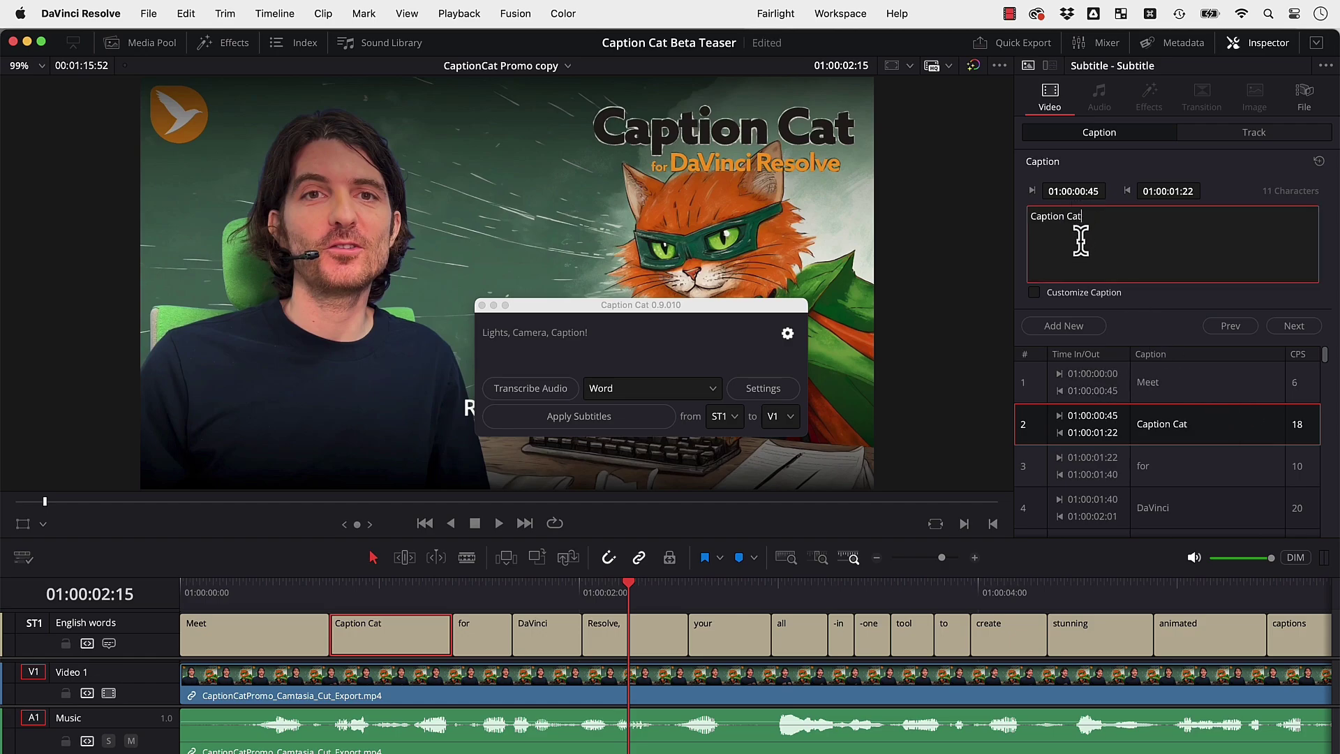
left_click(359, 643)
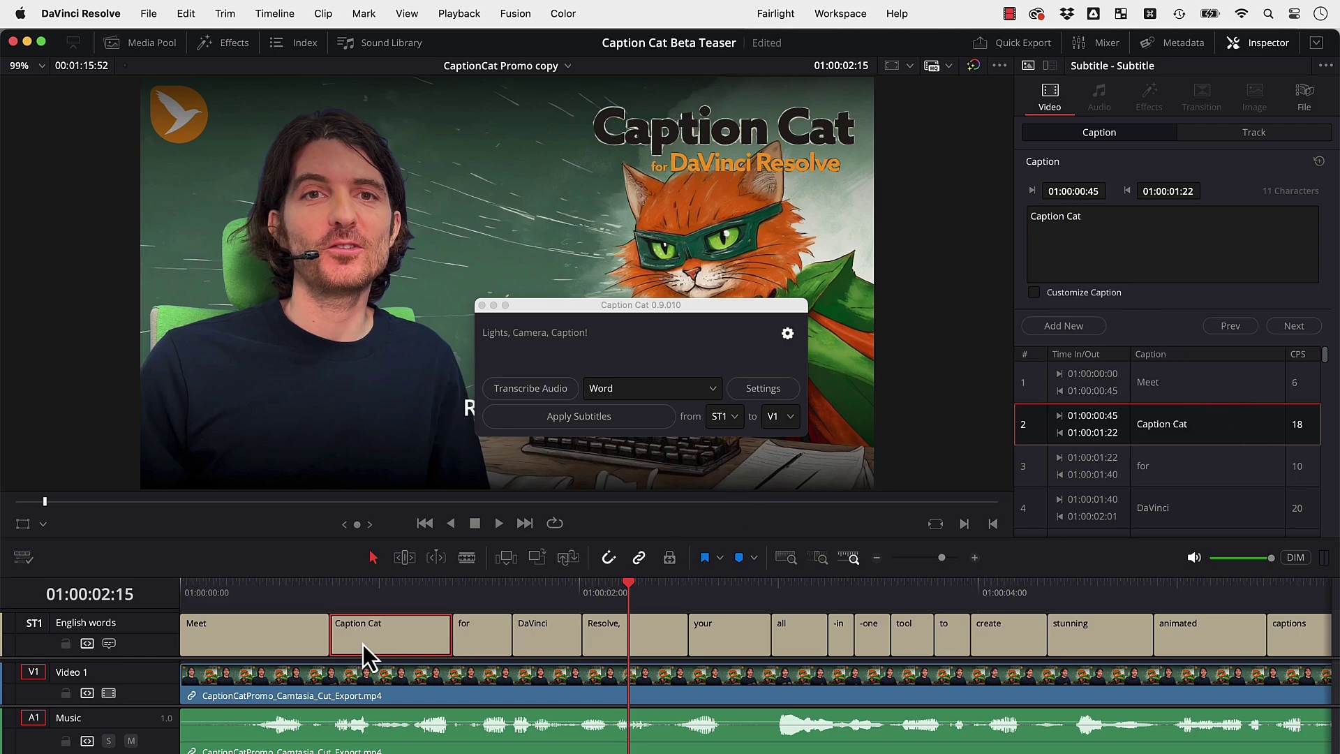
Change 'all' to 'all-in-one', delete the -in and -one clips, and extend it to 'tool'.
left_click(799, 638)
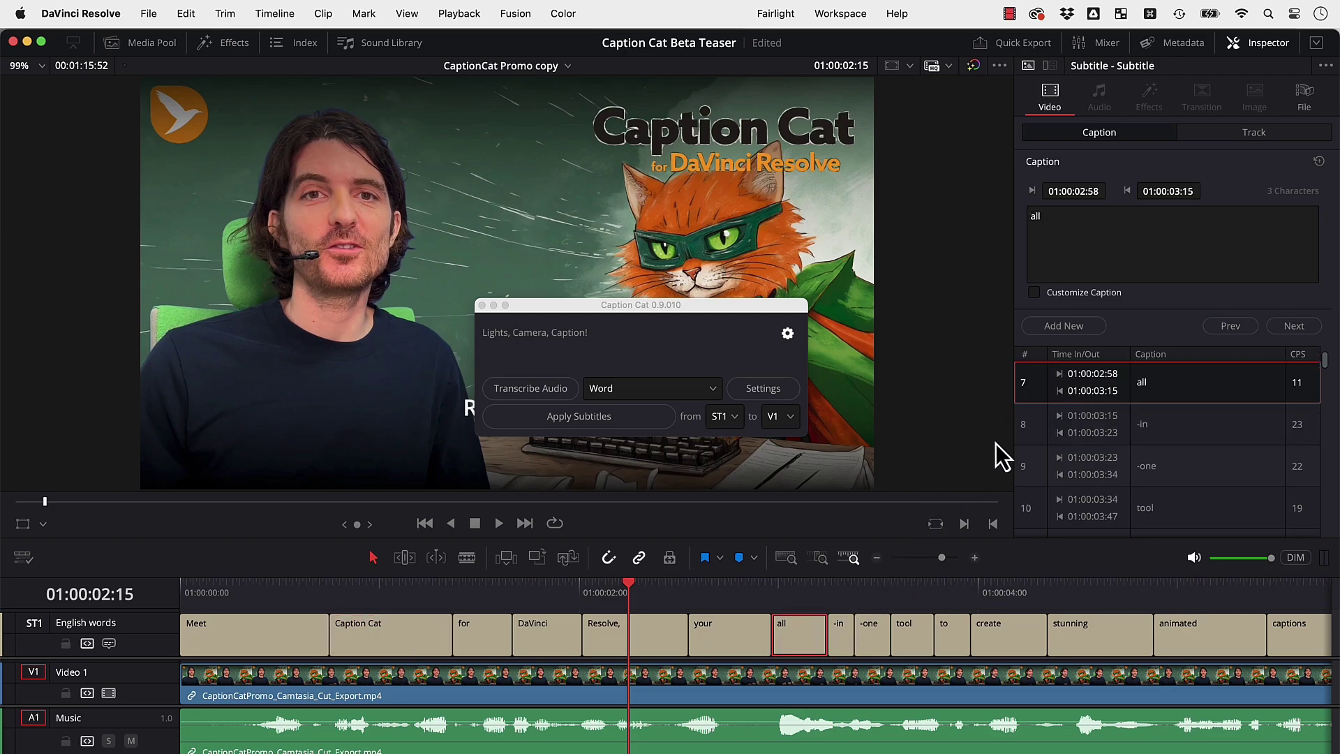
left_click(1062, 256)
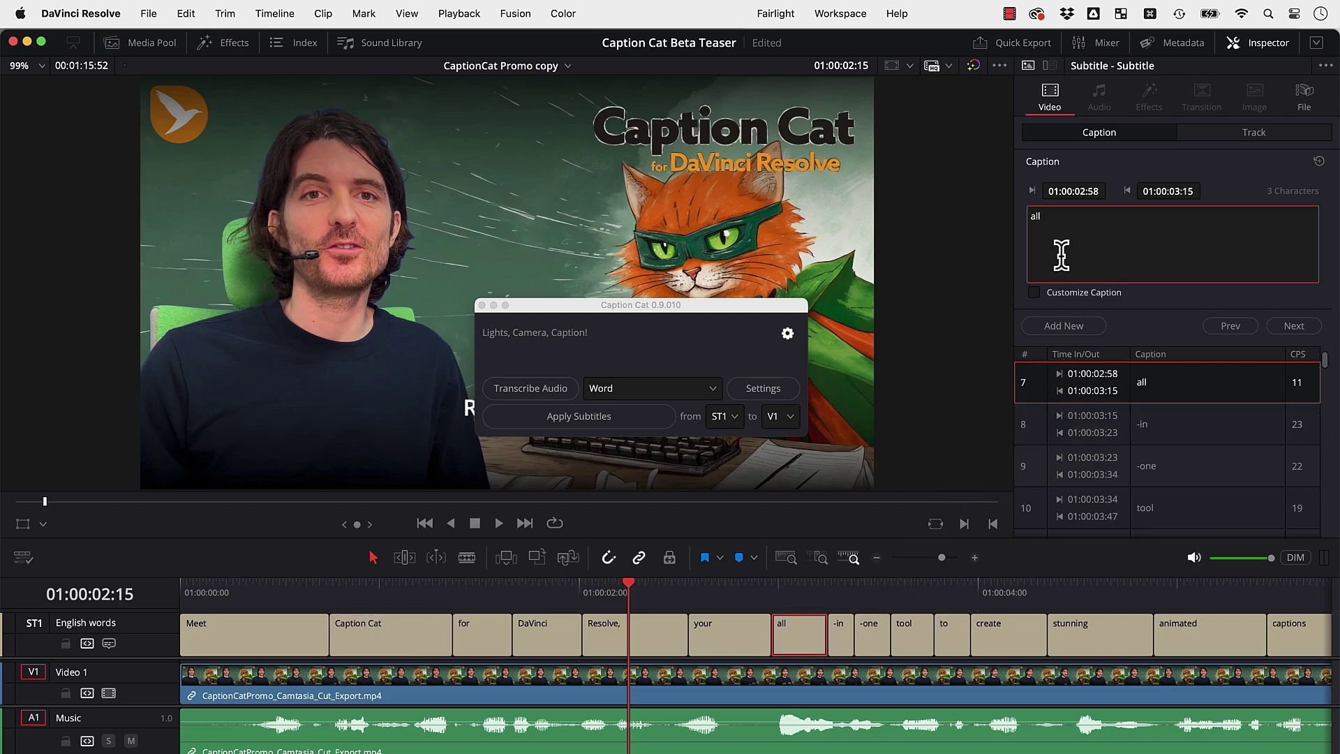
type("-in-one")
left_click(840, 638)
key("BackSpace")
left_click(869, 632)
key("BackSpace")
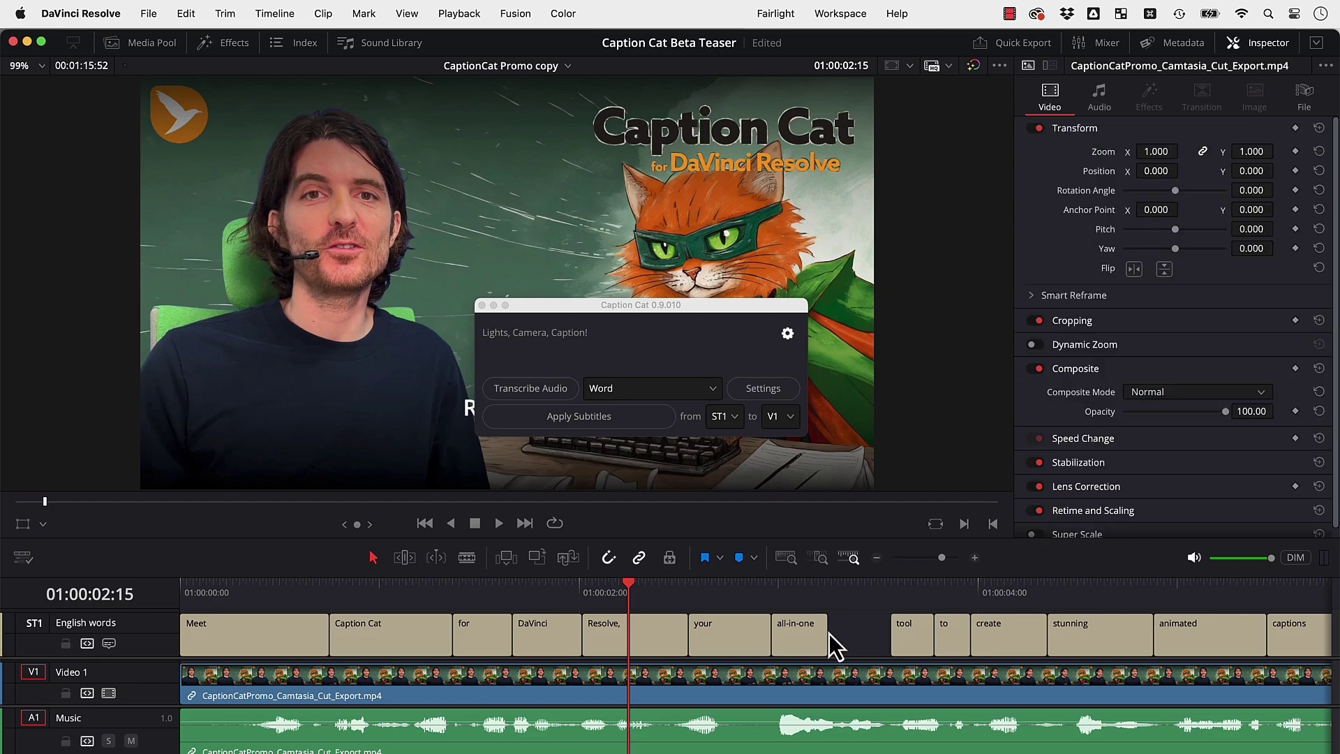
left_click_drag(830, 634, 884, 633)
Drag Caption Cat Promo Subtitles.srt from the Subtitles folder onto the Resolve timeline.
left_click(625, 428)
left_click_drag(509, 152, 401, 327)
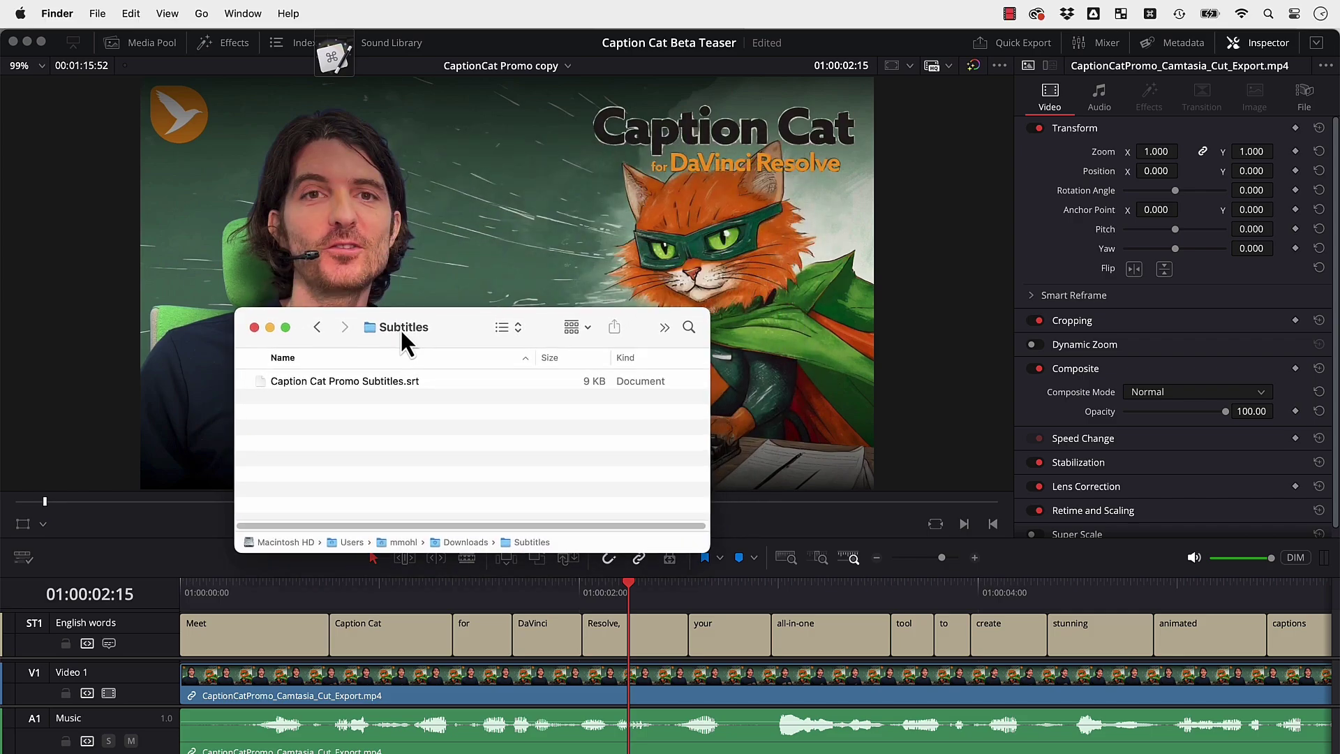
left_click(378, 382)
left_click_drag(377, 381, 178, 653)
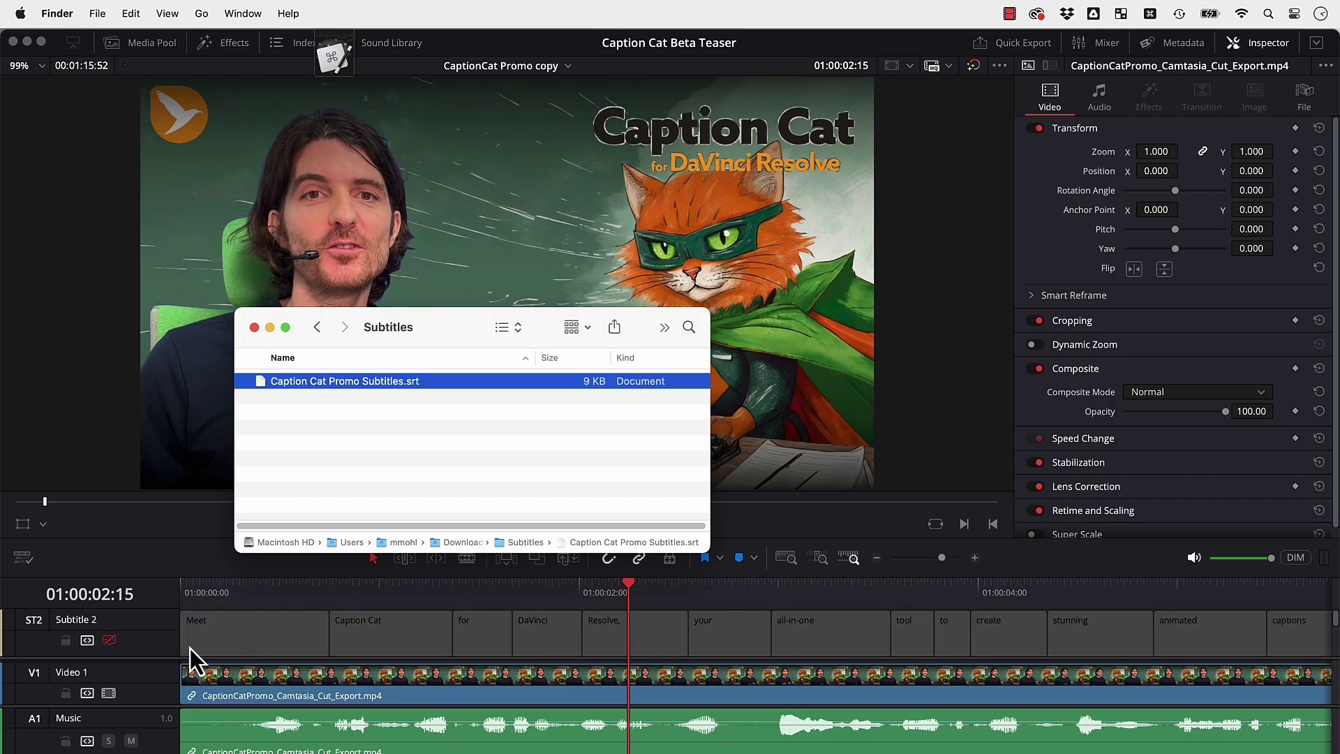
left_click(194, 644)
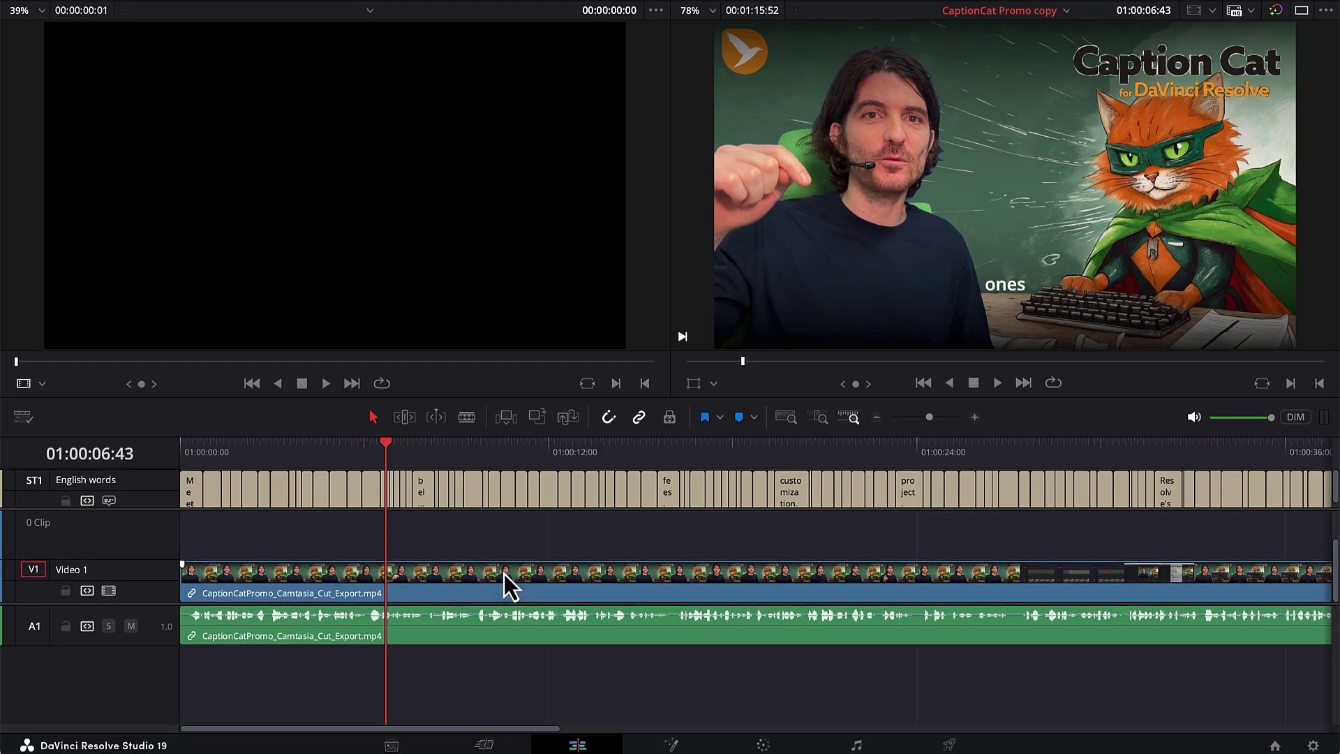
In the Effects library, expand Titles > Caption Cat and list the Landscape 3D and Newsticker templates.
left_click(233, 14)
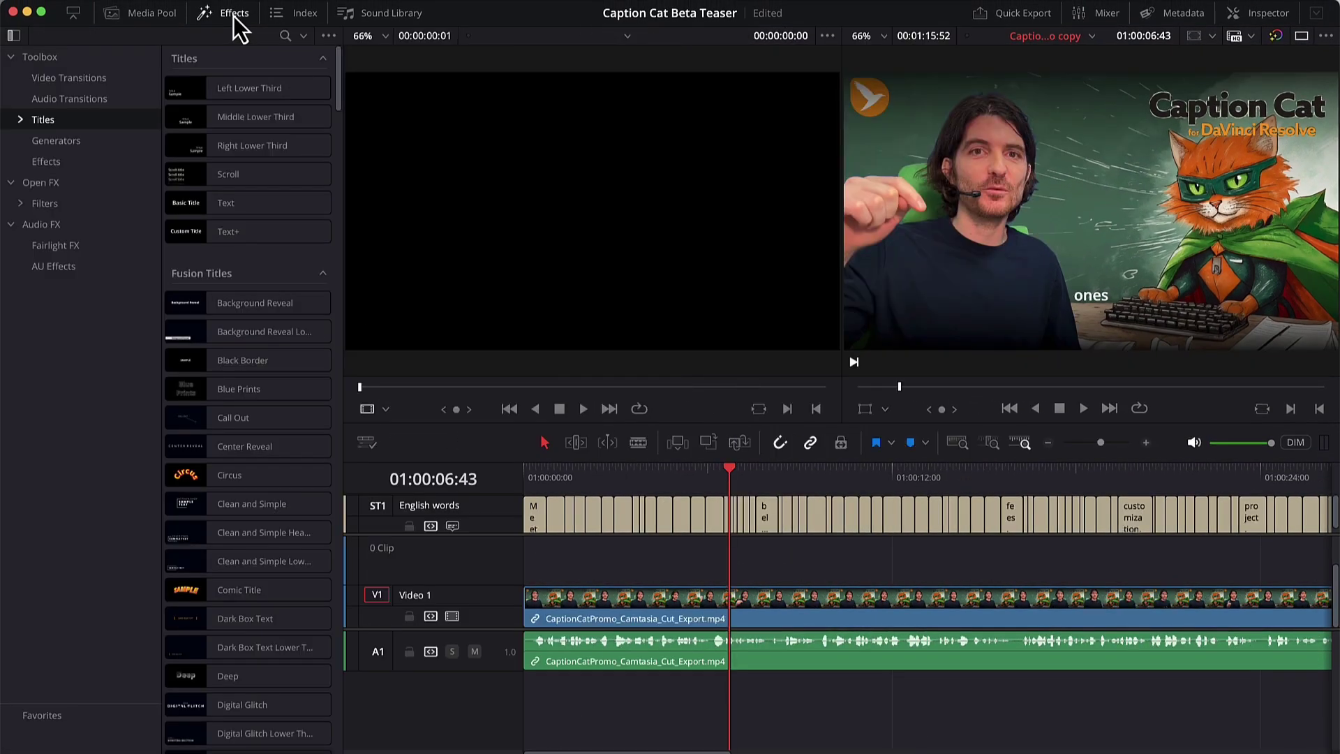
left_click(17, 123)
left_click(29, 142)
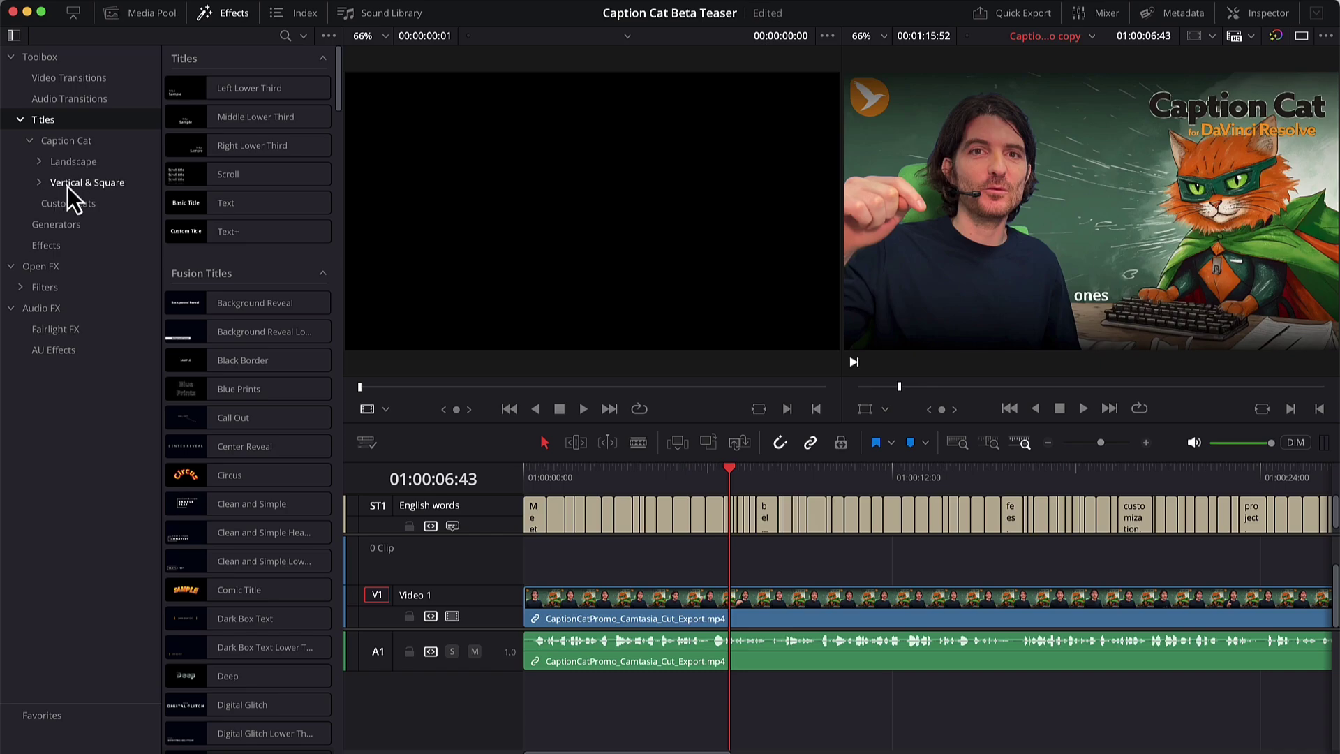
left_click(38, 163)
left_click(39, 330)
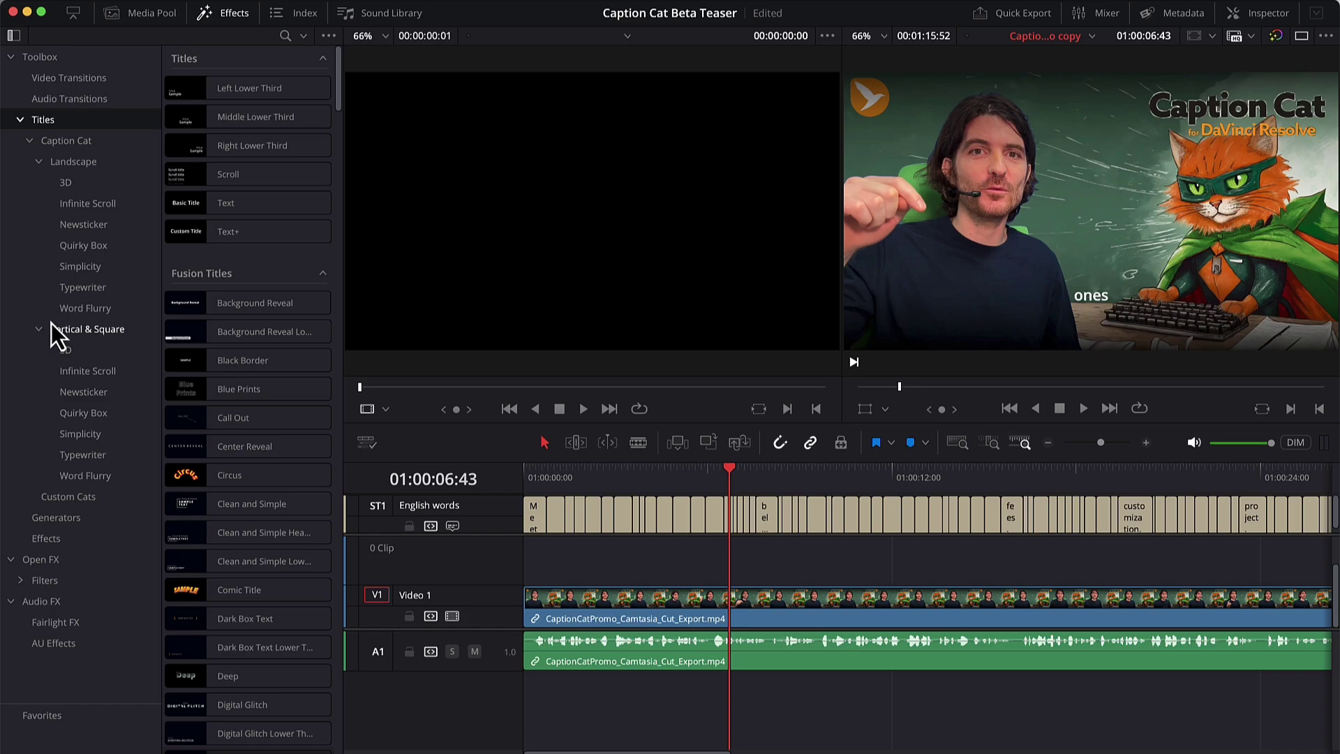
left_click(66, 184)
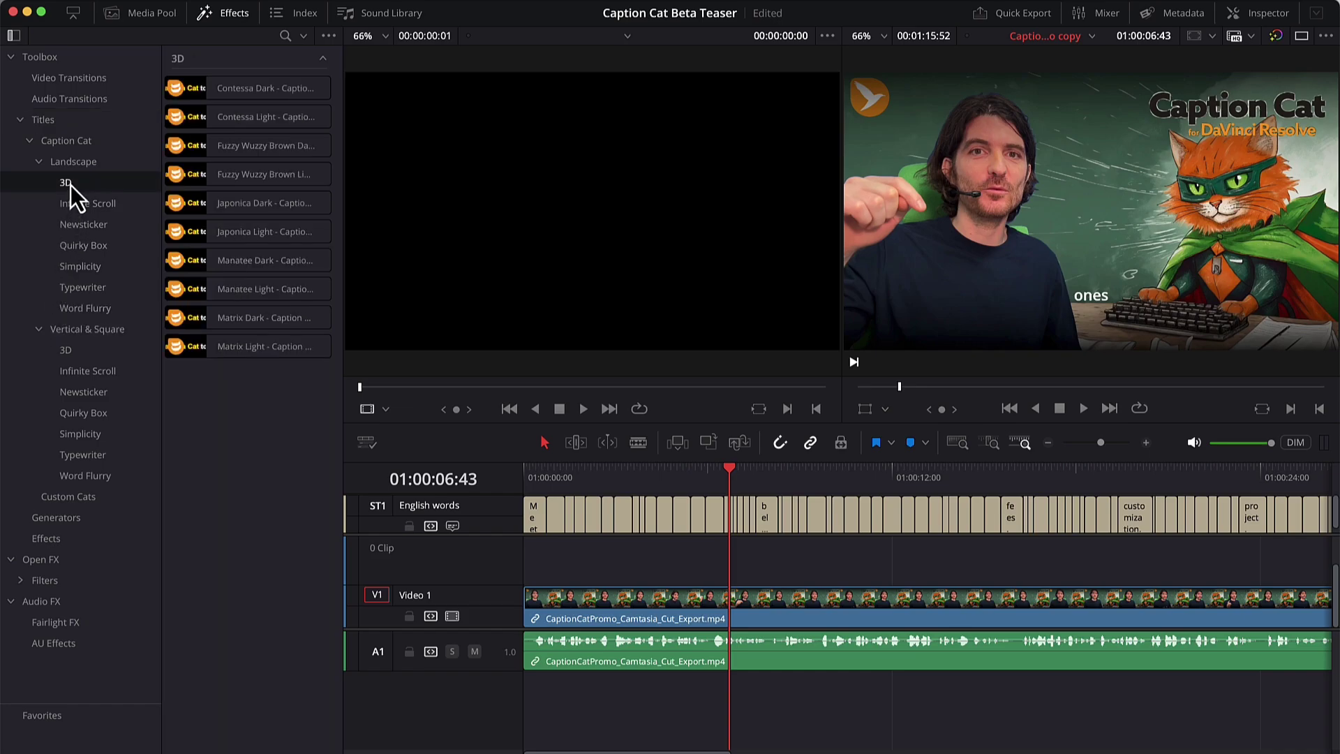
left_click(76, 227)
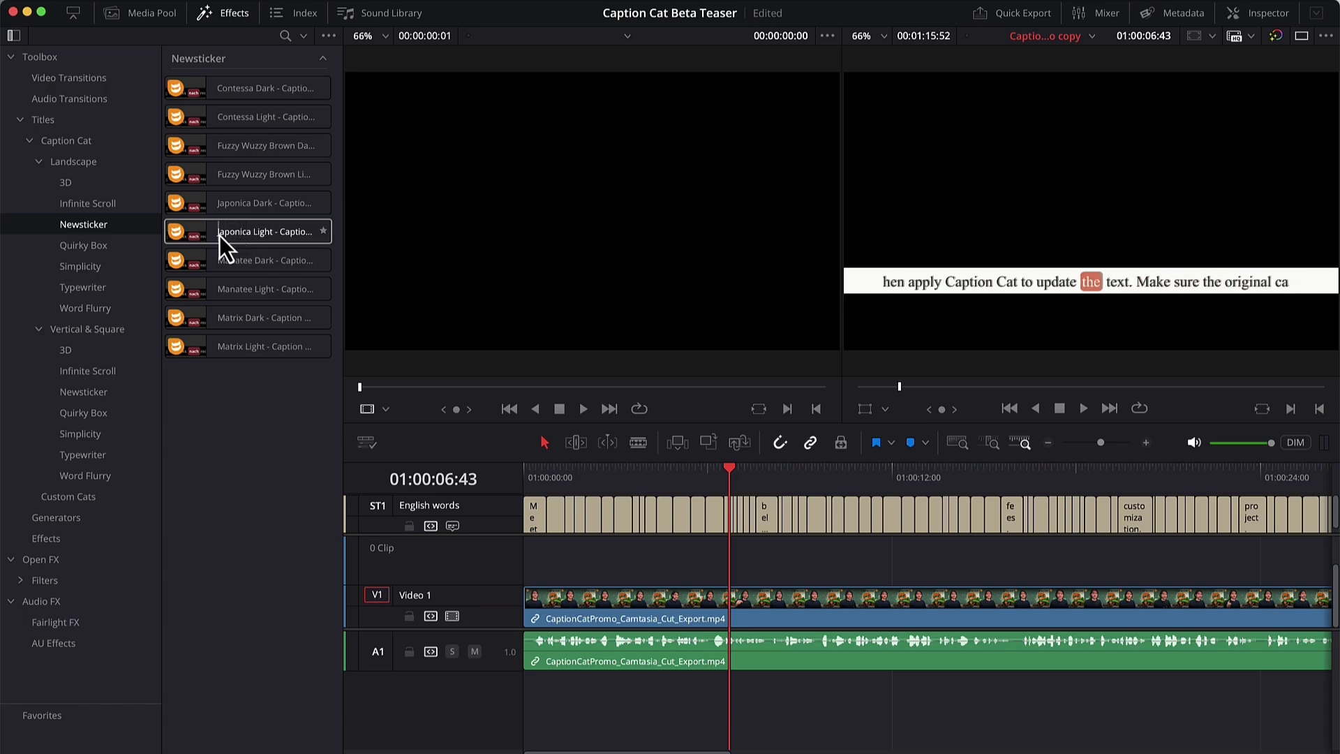
Place the Japonica Light Newsticker title at the start of V2 and lengthen it by 03:18.
left_click_drag(219, 235, 561, 558)
left_click(674, 560)
left_click_drag(674, 560, 769, 560)
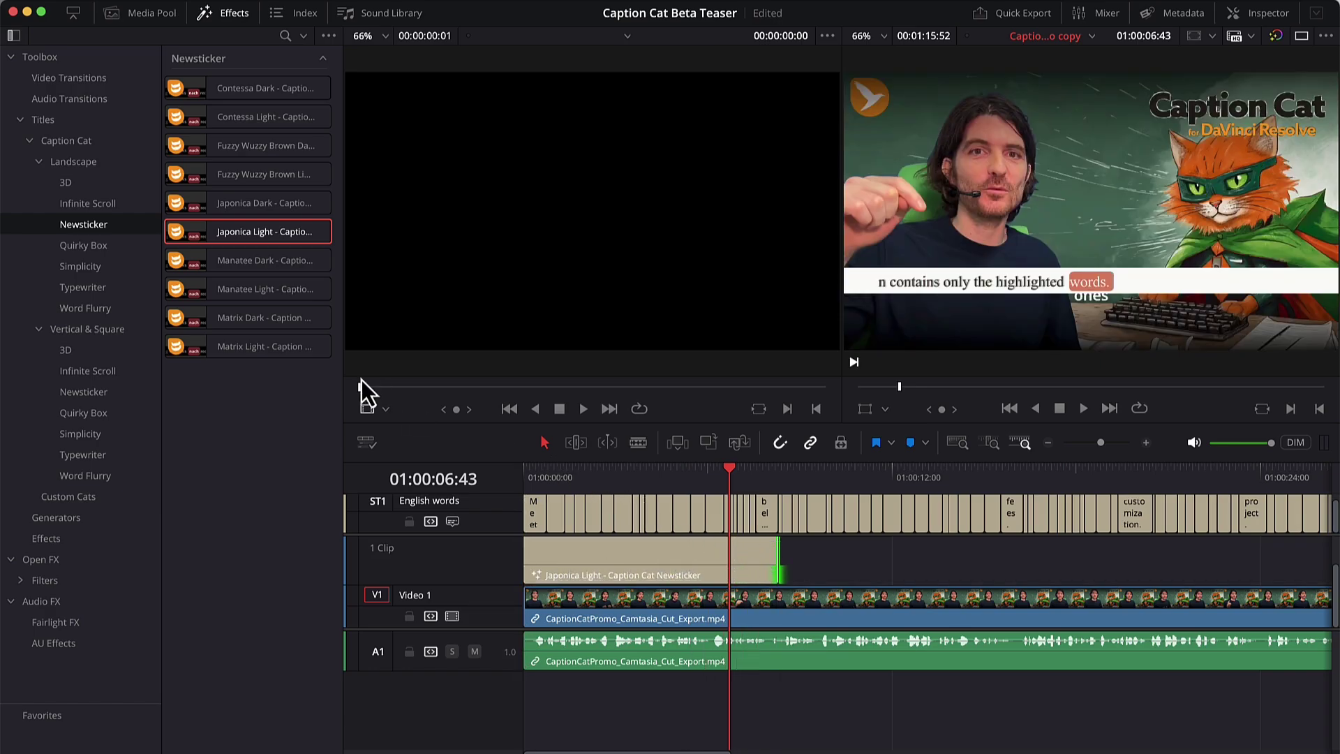
Add the Manatee Light Quirky Box and Contessa Dark Word Flurry titles after it on V2.
left_click(127, 254)
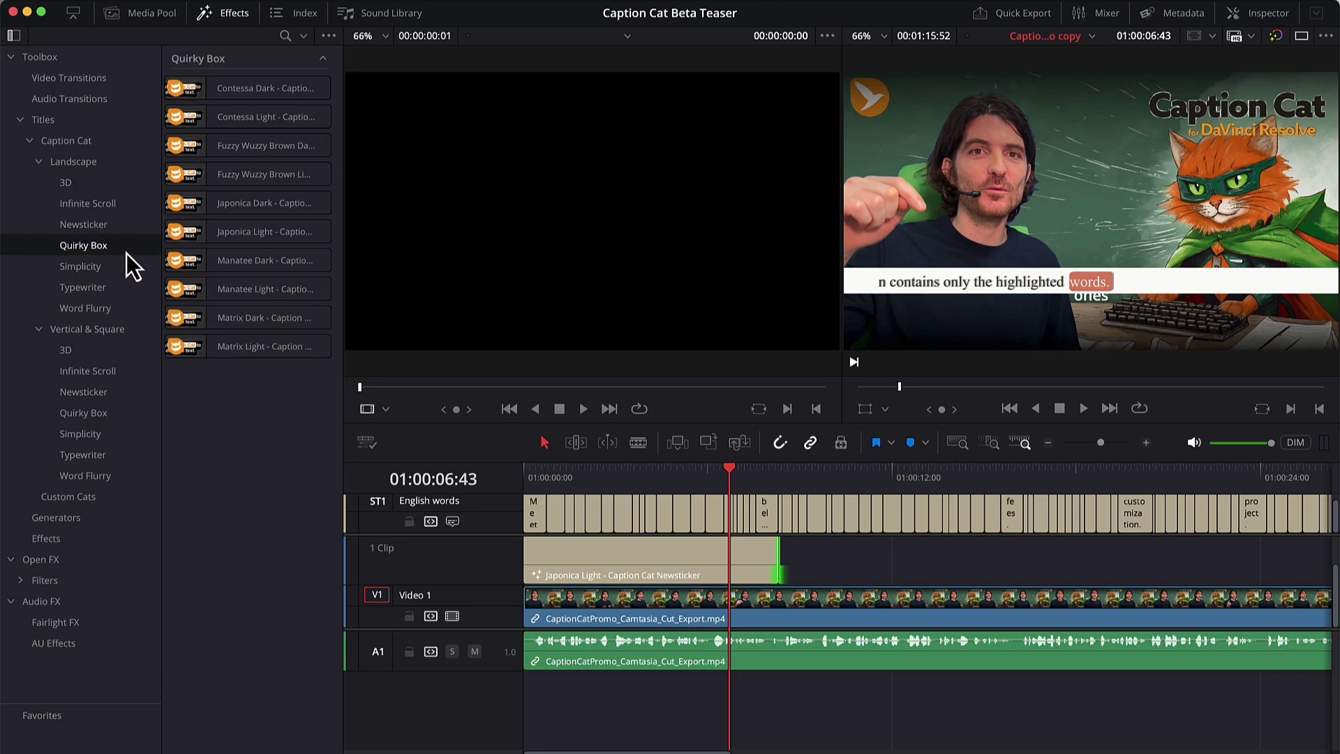
left_click_drag(254, 295, 778, 577)
left_click(79, 308)
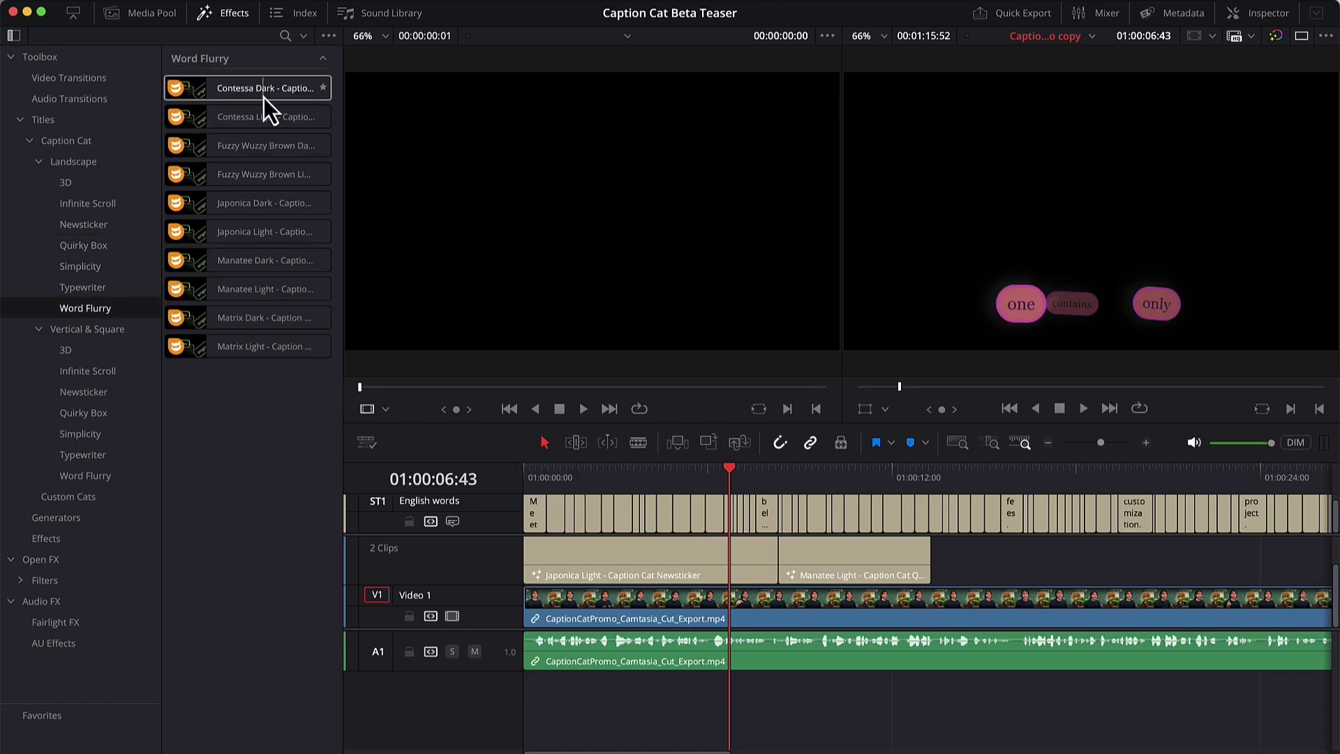
left_click_drag(263, 97, 937, 559)
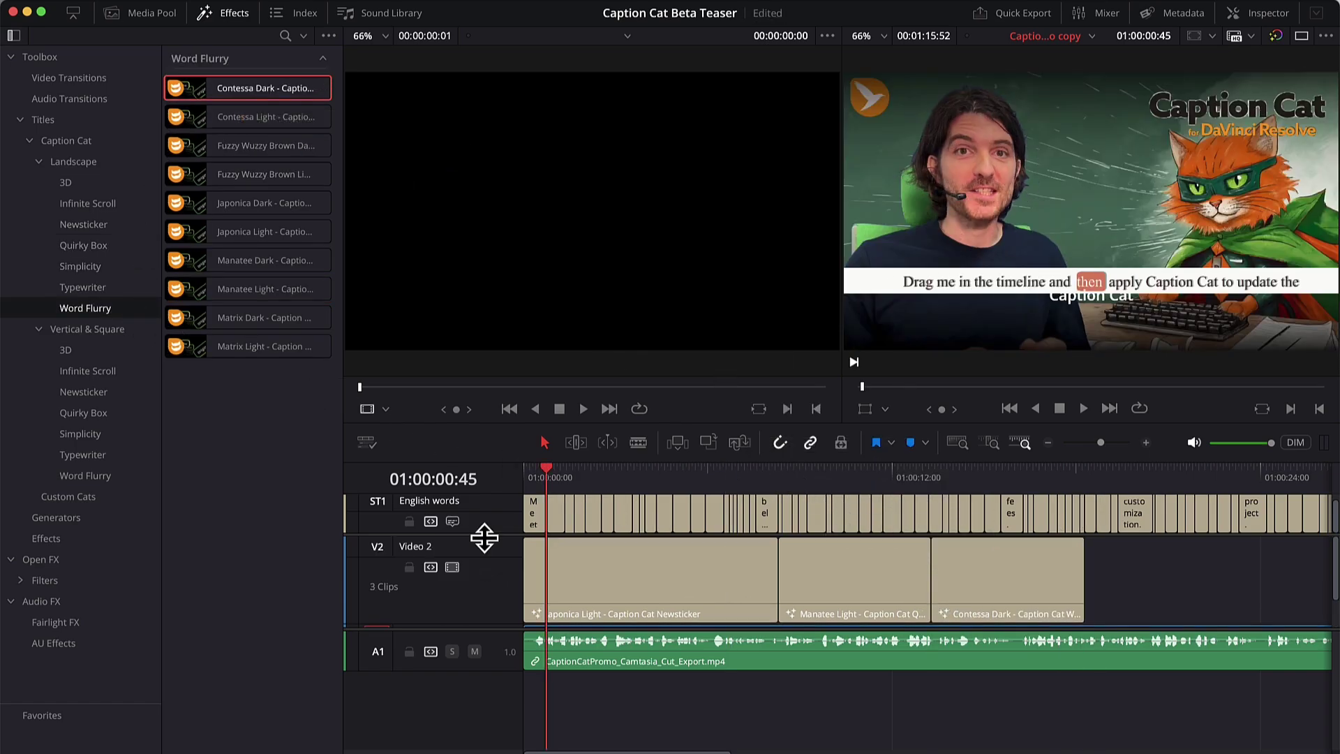
Apply the subtitles to the V2 title clips from the Caption Cat panel.
left_click_drag(484, 537, 481, 583)
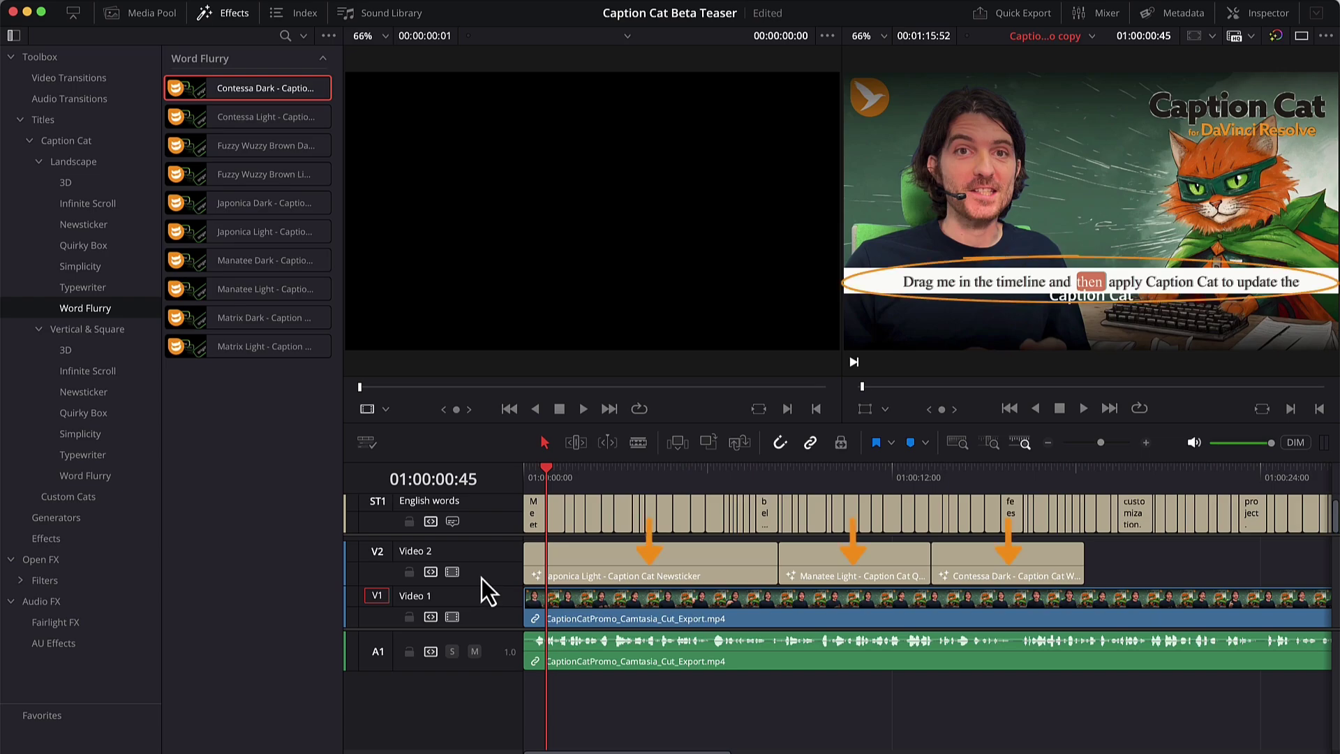
mouse_move(942, 92)
left_mouse_down()
mouse_move(791, 244)
mouse_move(650, 294)
mouse_move(419, 304)
left_mouse_up()
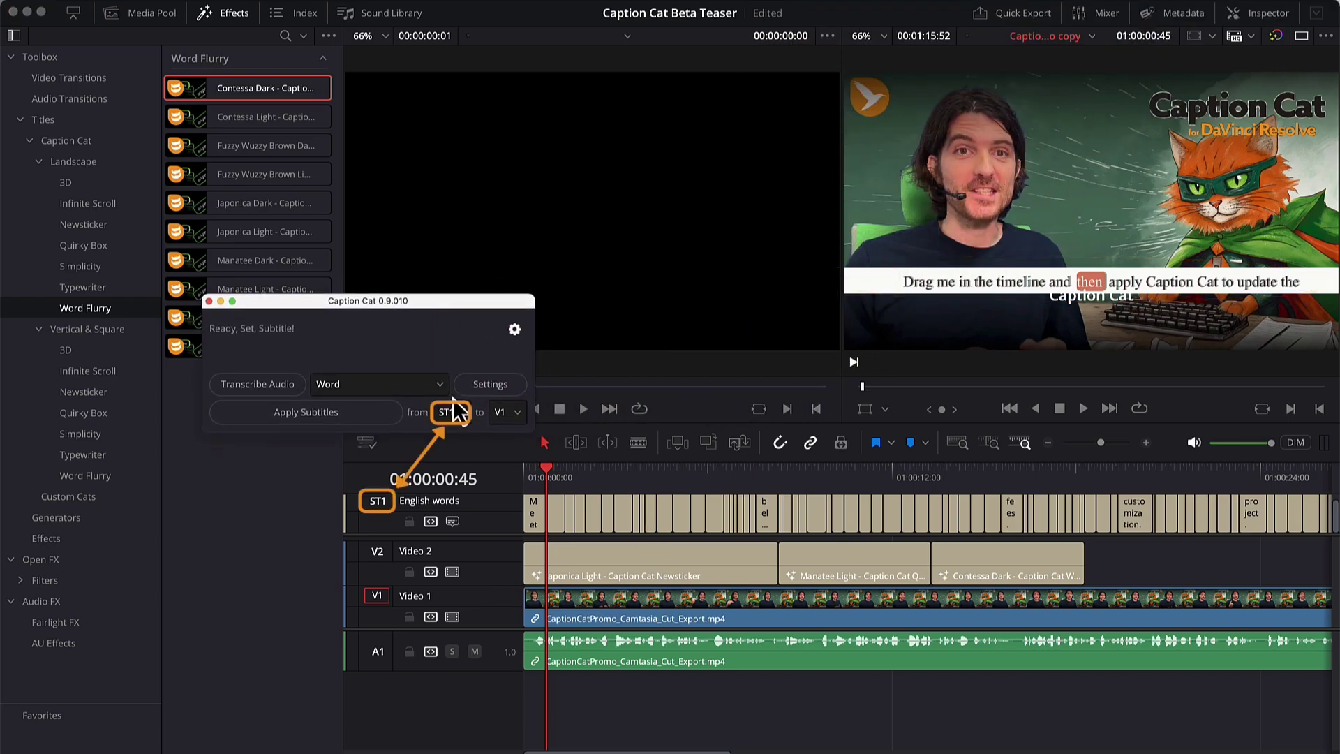
left_click(520, 417)
left_click(511, 450)
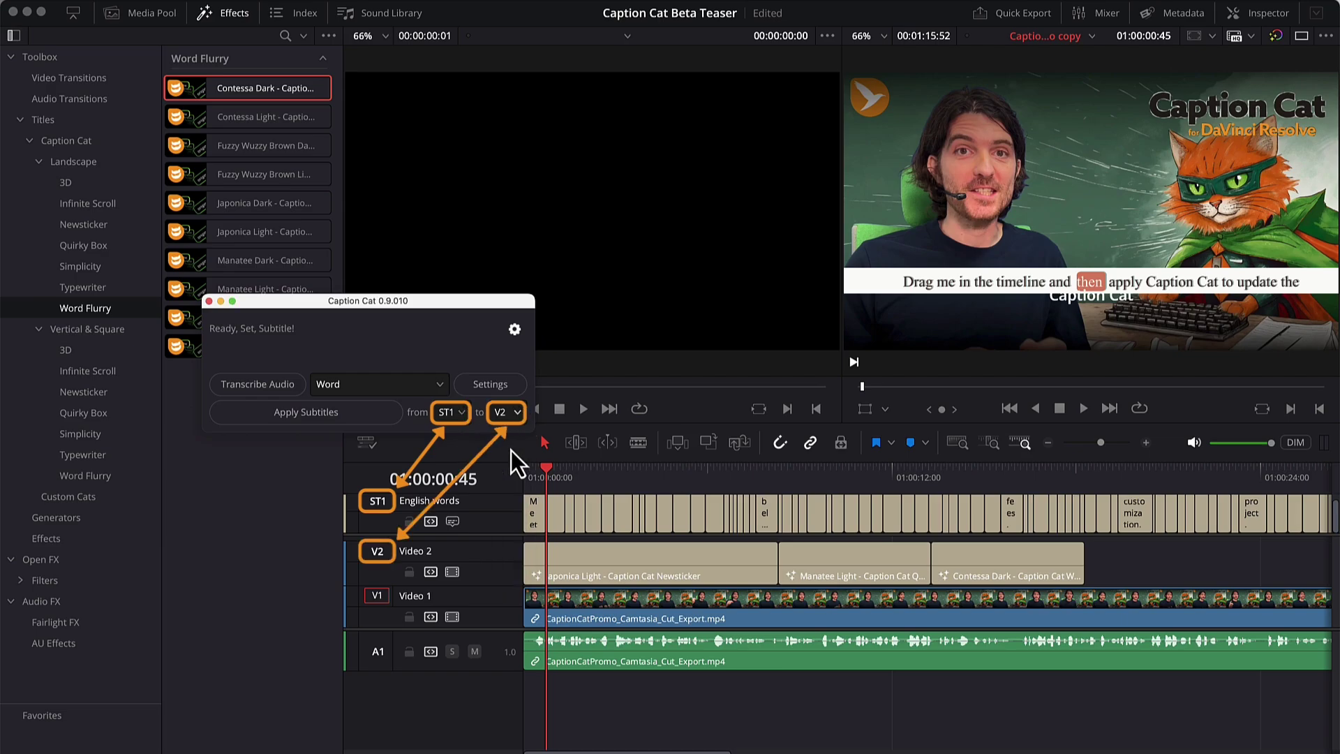
left_click(383, 411)
Disable the ST1 subtitle track, review the styled captions and select the Manatee Light clip.
left_click_drag(590, 466, 597, 467)
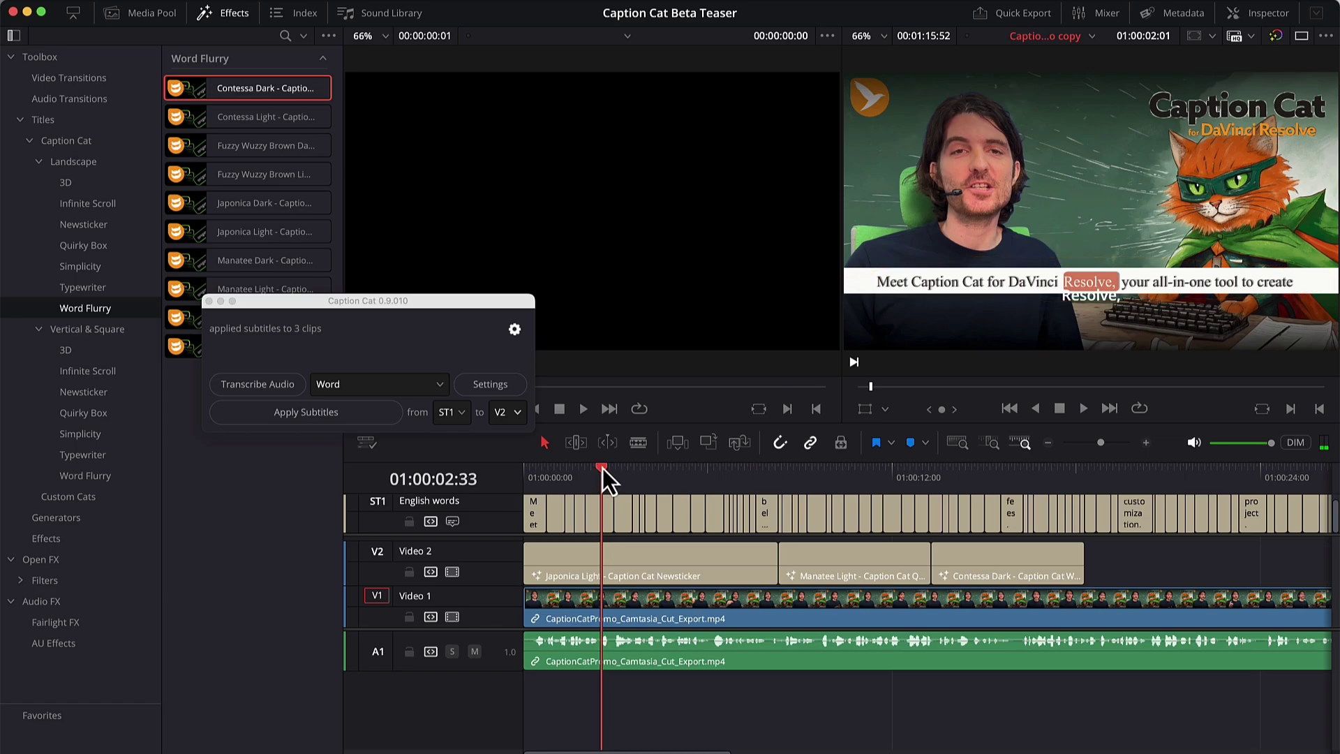
left_click(452, 521)
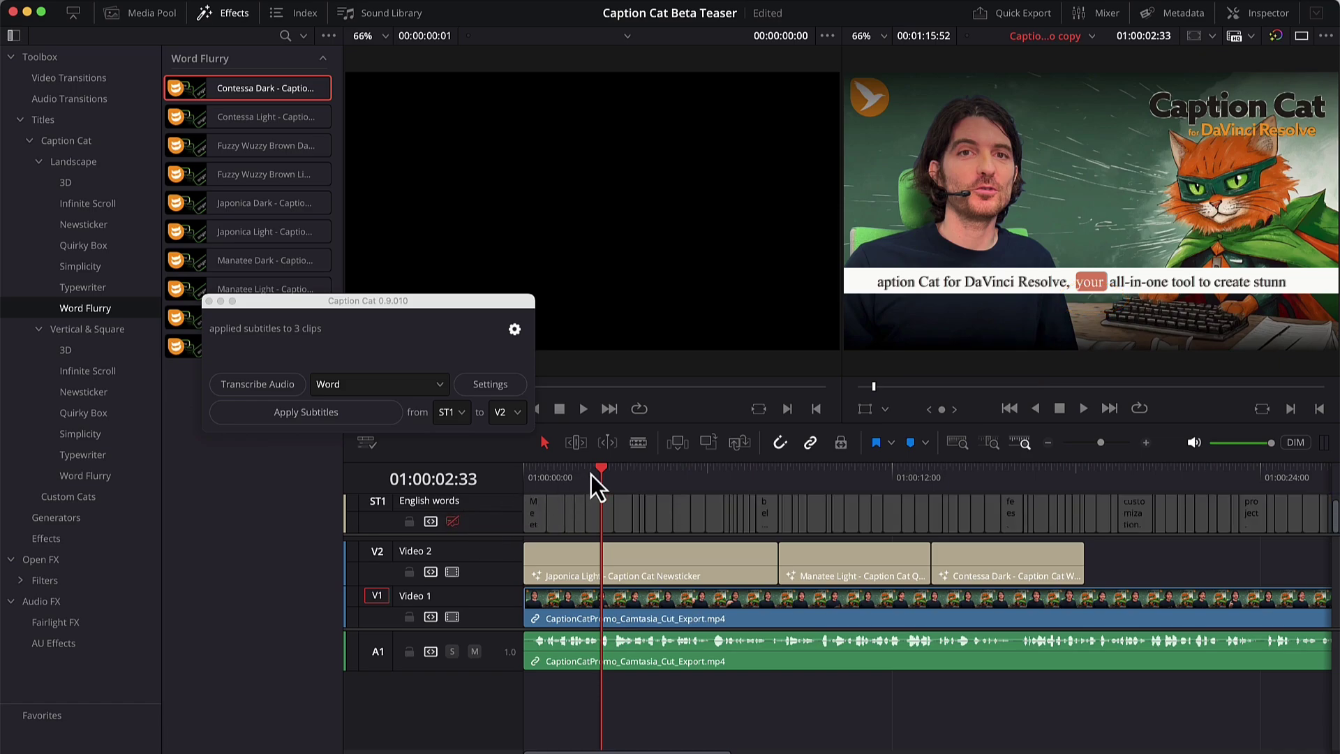
left_click_drag(601, 472, 795, 478)
left_click(813, 553)
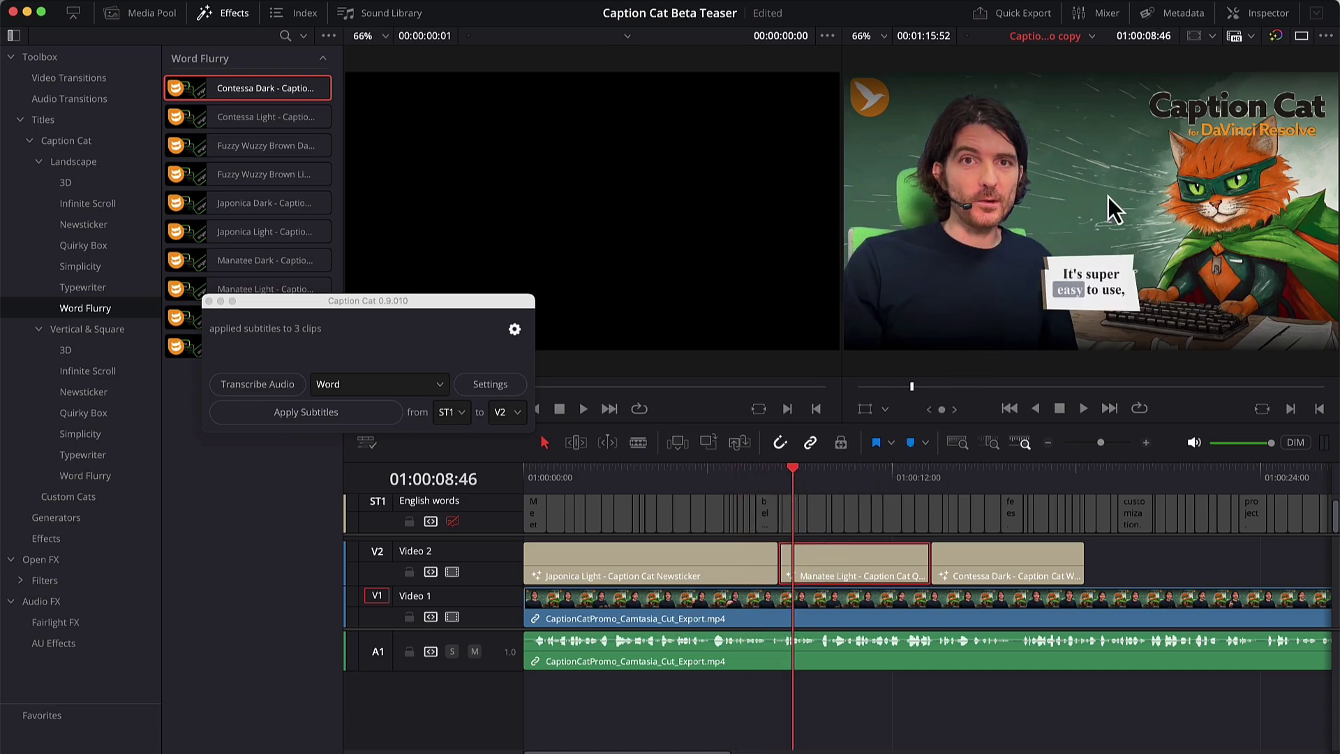
Set the Quirky Box caption's highlight background colour to orange F3971B.
left_click(1249, 16)
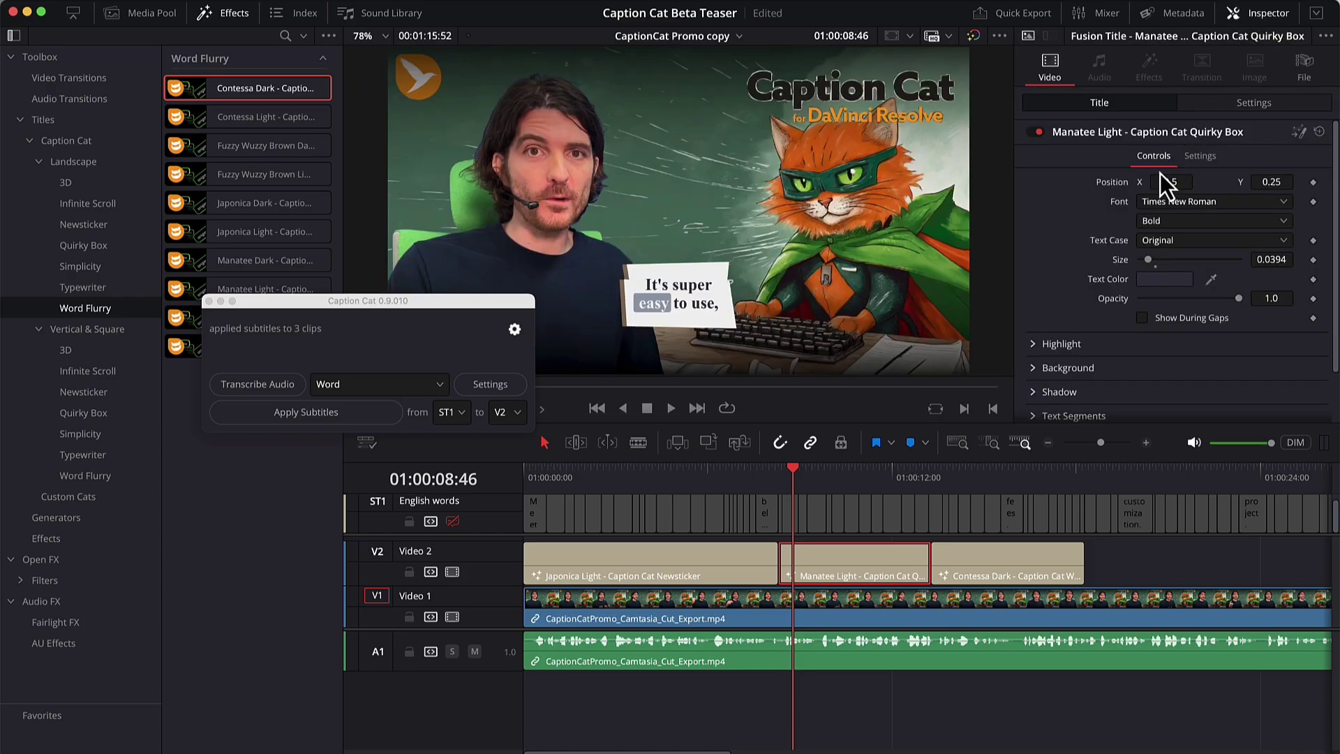
left_click(1033, 344)
scroll(1033, 348, "down", 4)
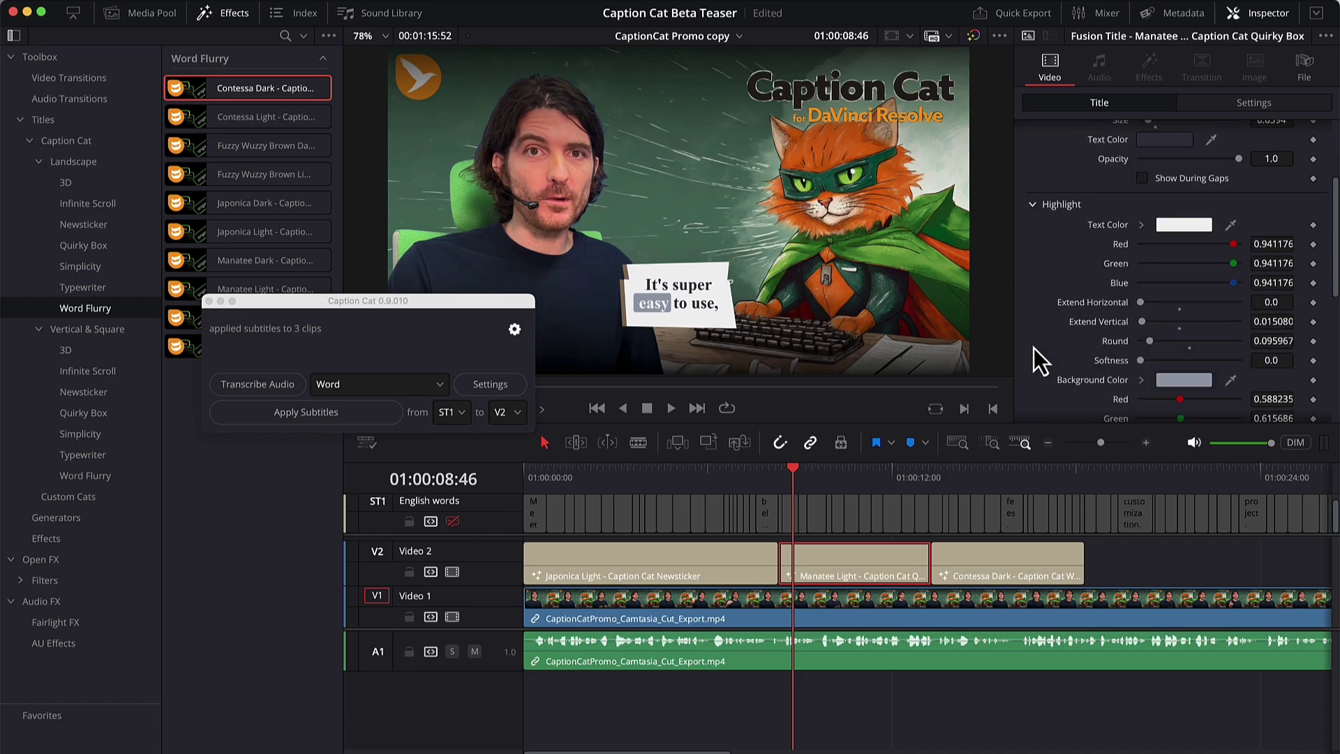
left_click(1166, 381)
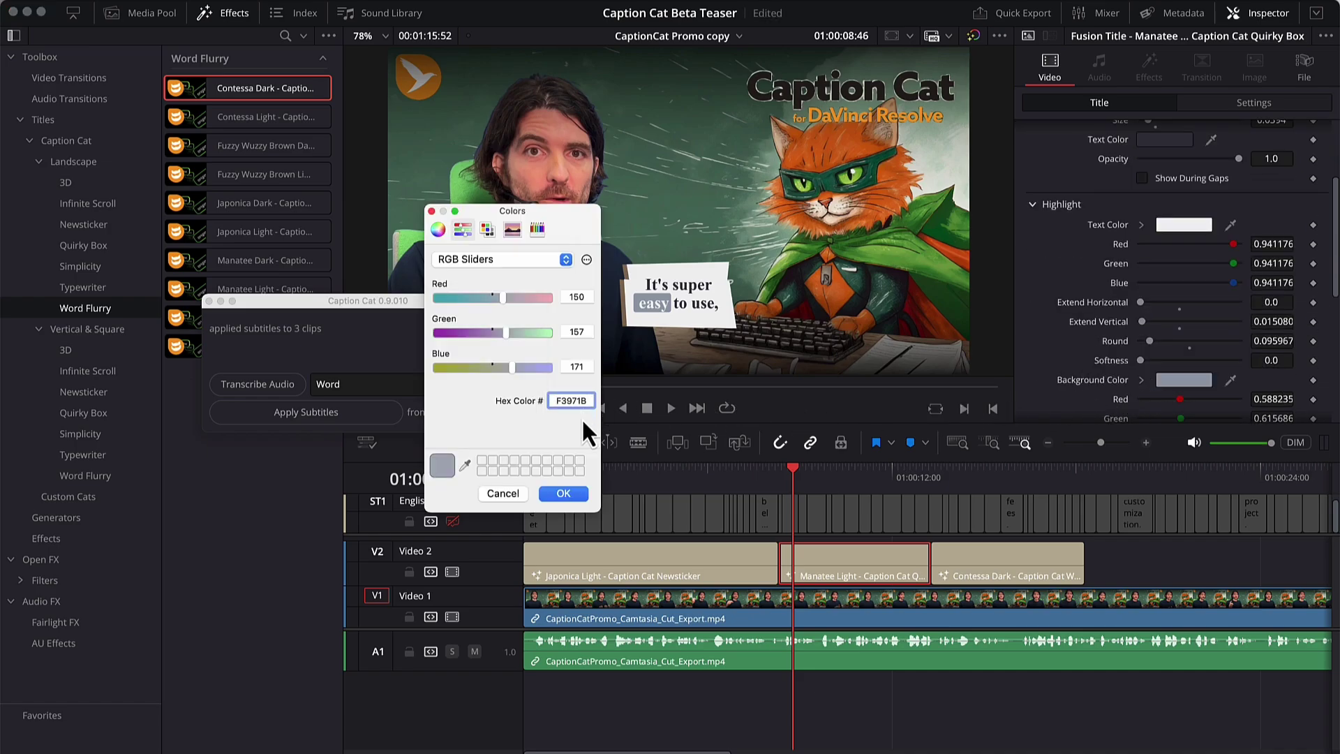
left_click(568, 492)
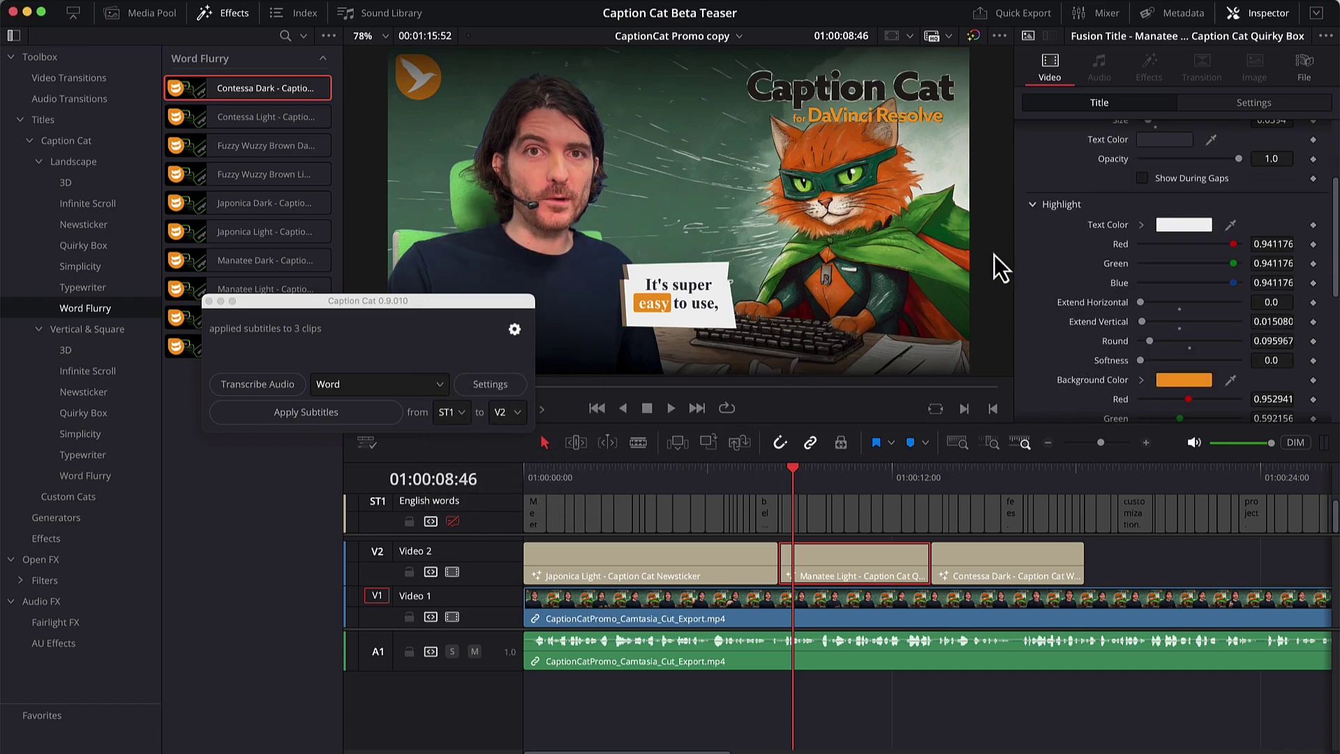
left_click(1034, 206)
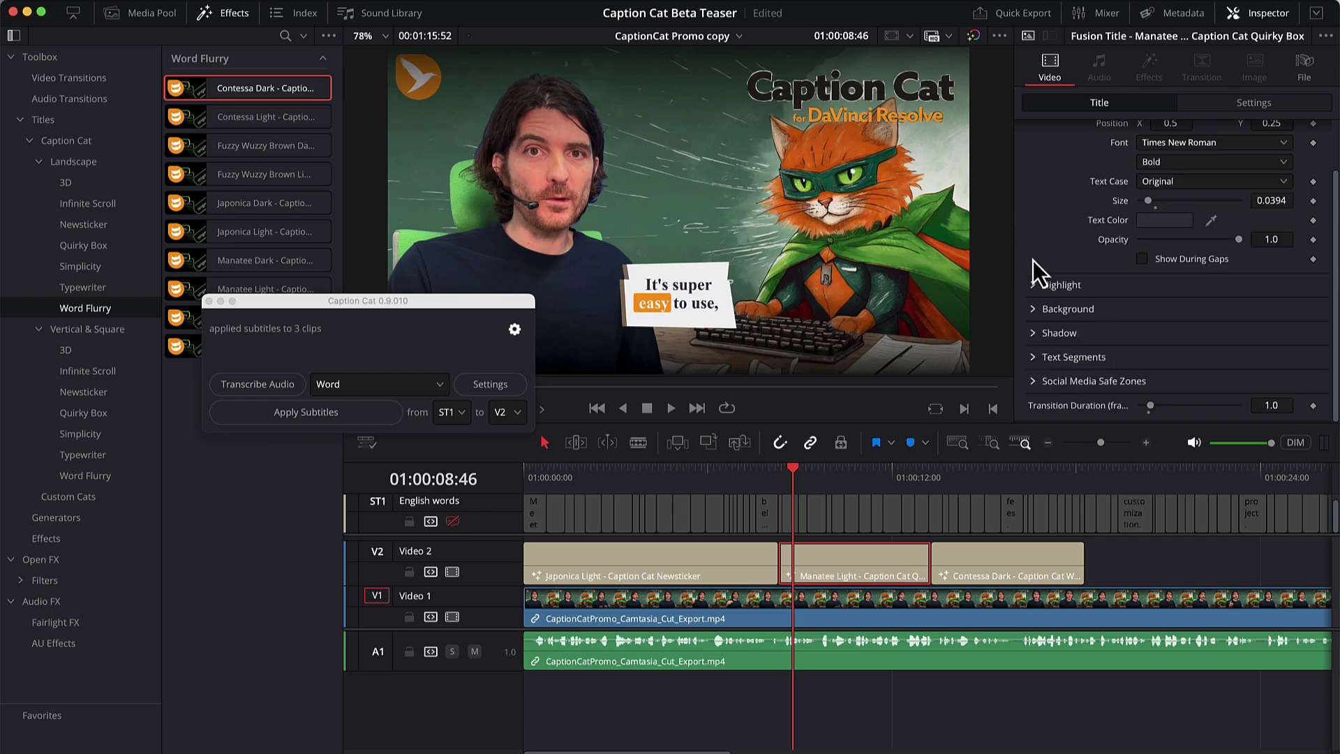
Set the Quirky Box caption's Text Segments to a maximum of 2 lines per caption.
left_click(1033, 358)
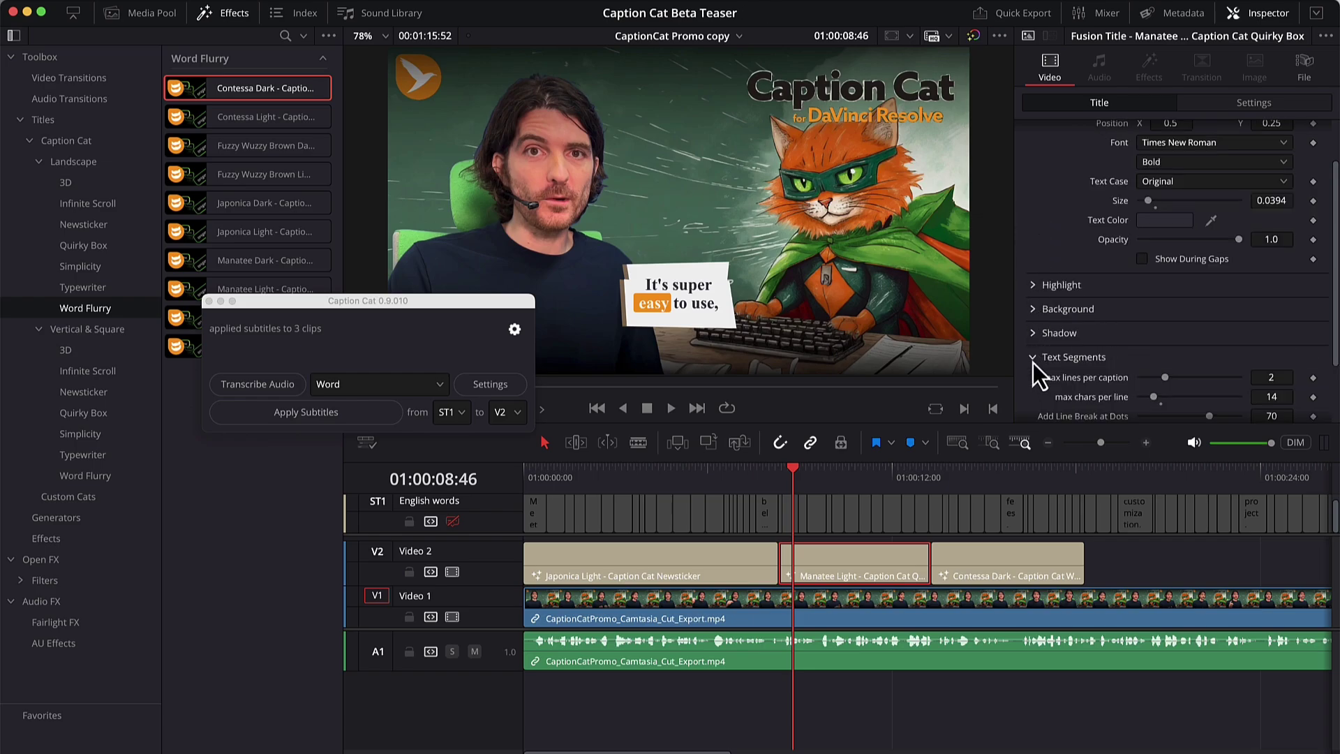
scroll(1033, 363, "down", 2)
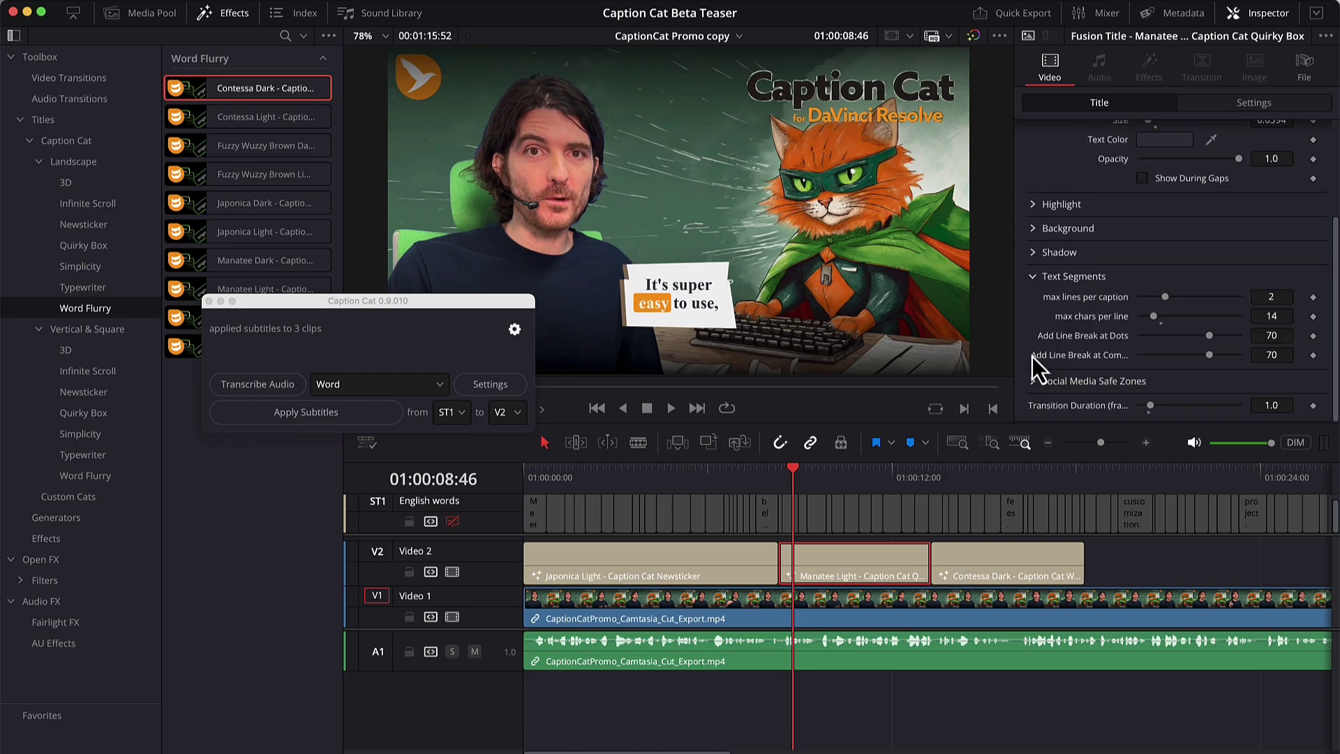
left_click(1166, 298)
left_click_drag(1149, 306, 1159, 306)
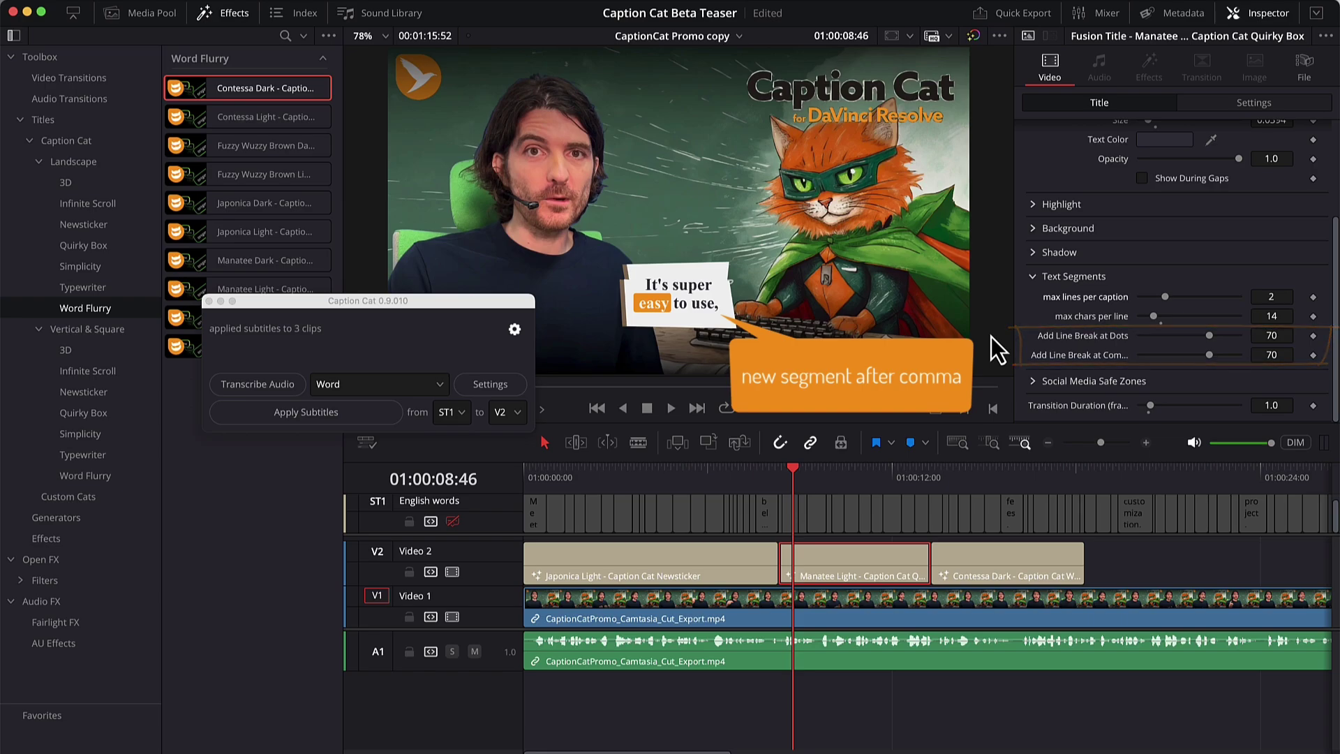
Select the Contessa Dark Word Flurry clip and scrub through its animated words.
left_click(957, 474)
left_click(968, 555)
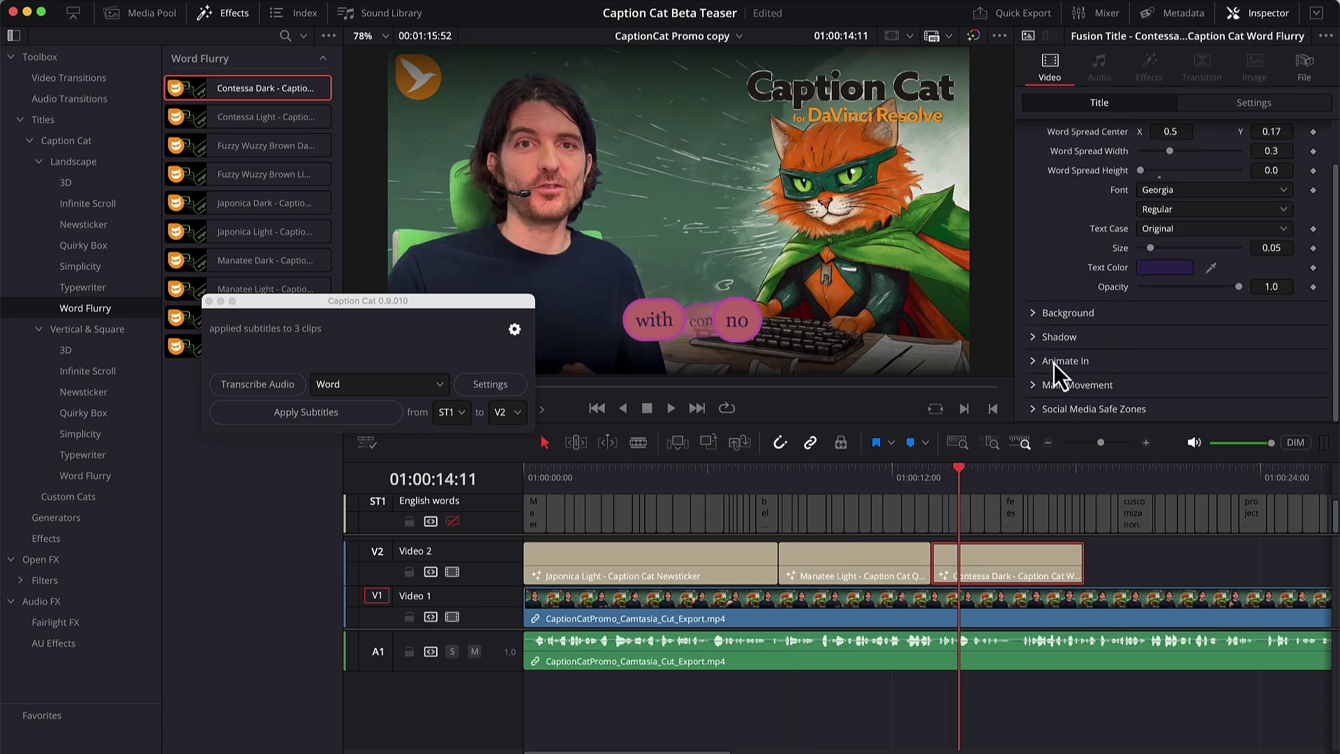
left_click_drag(957, 473, 592, 508)
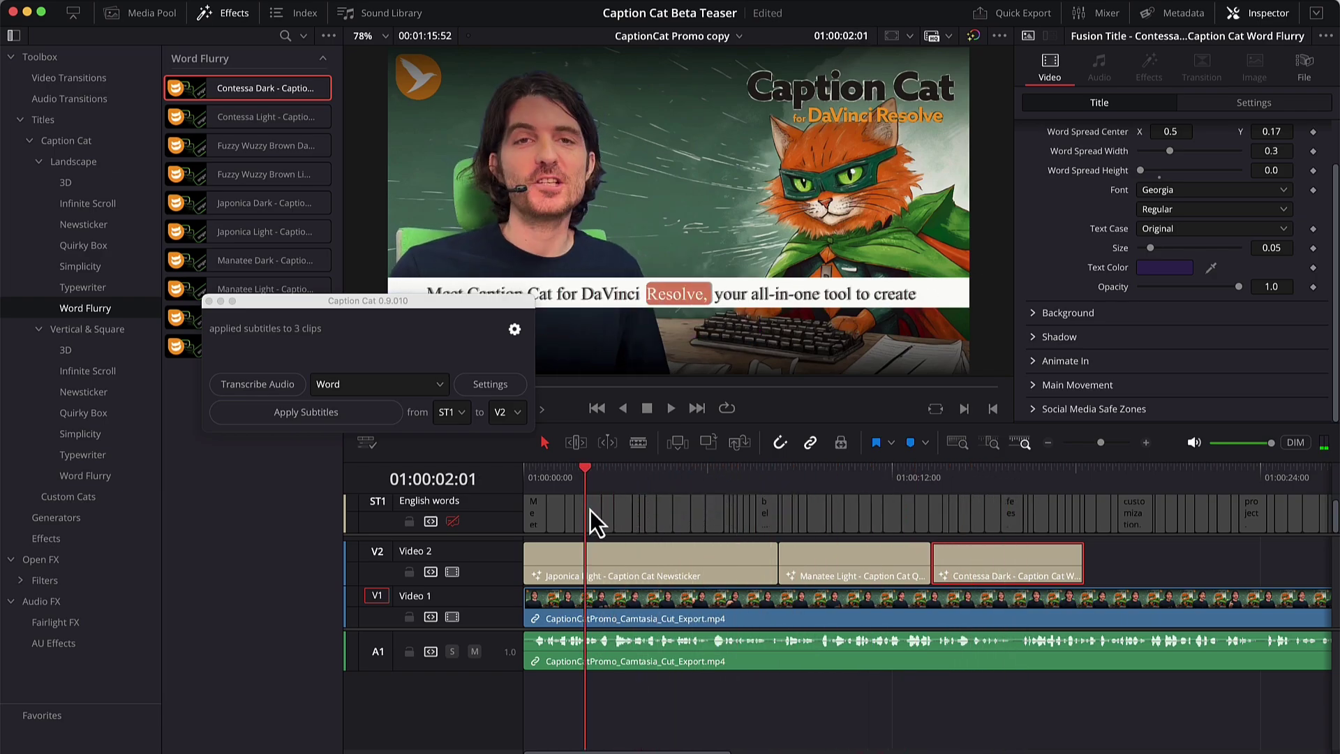
Blade the Japonica Light Newsticker clip twice and select the cut-out middle piece.
left_click(598, 559)
key("super+b")
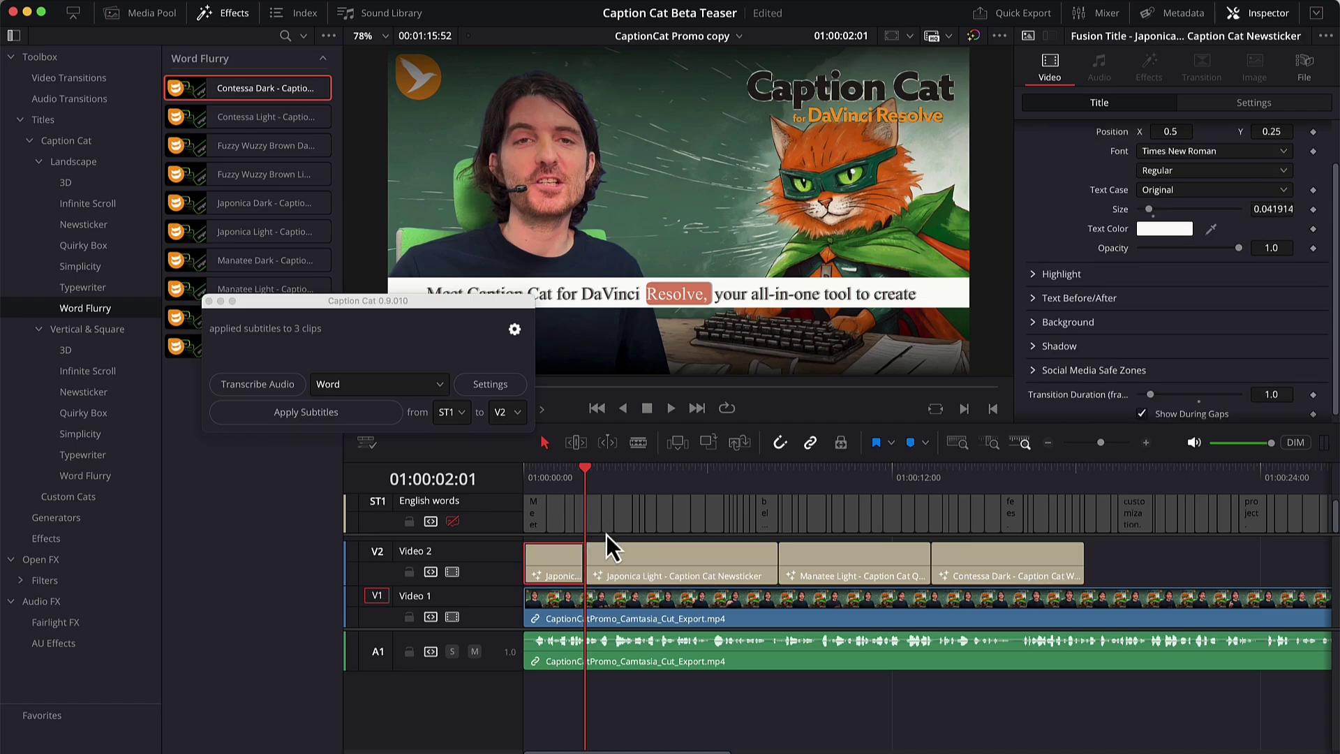
left_click_drag(646, 478, 695, 479)
key("super+b")
left_click(674, 558)
left_click(674, 478)
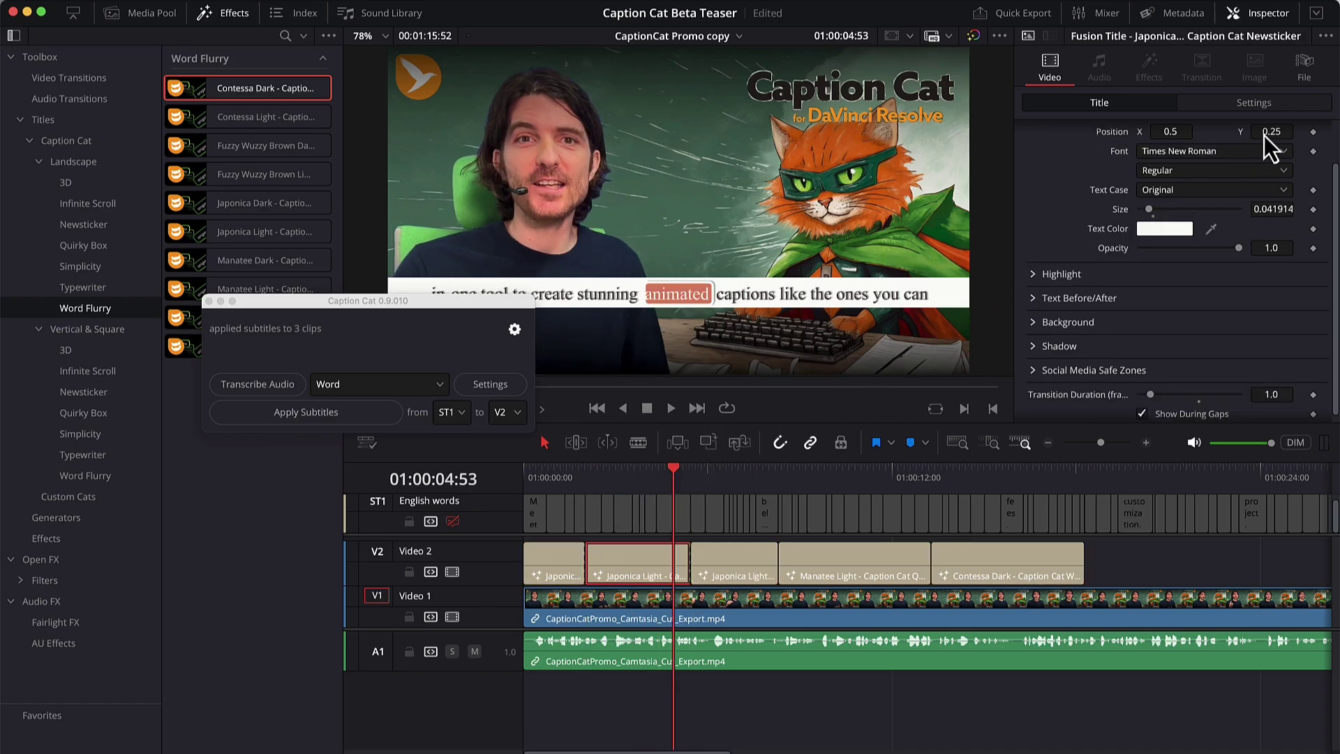
Raise the piece to Position Y 0.369 and move it to around 20 seconds.
left_click_drag(1263, 134, 1312, 134)
left_click_drag(636, 474, 662, 488)
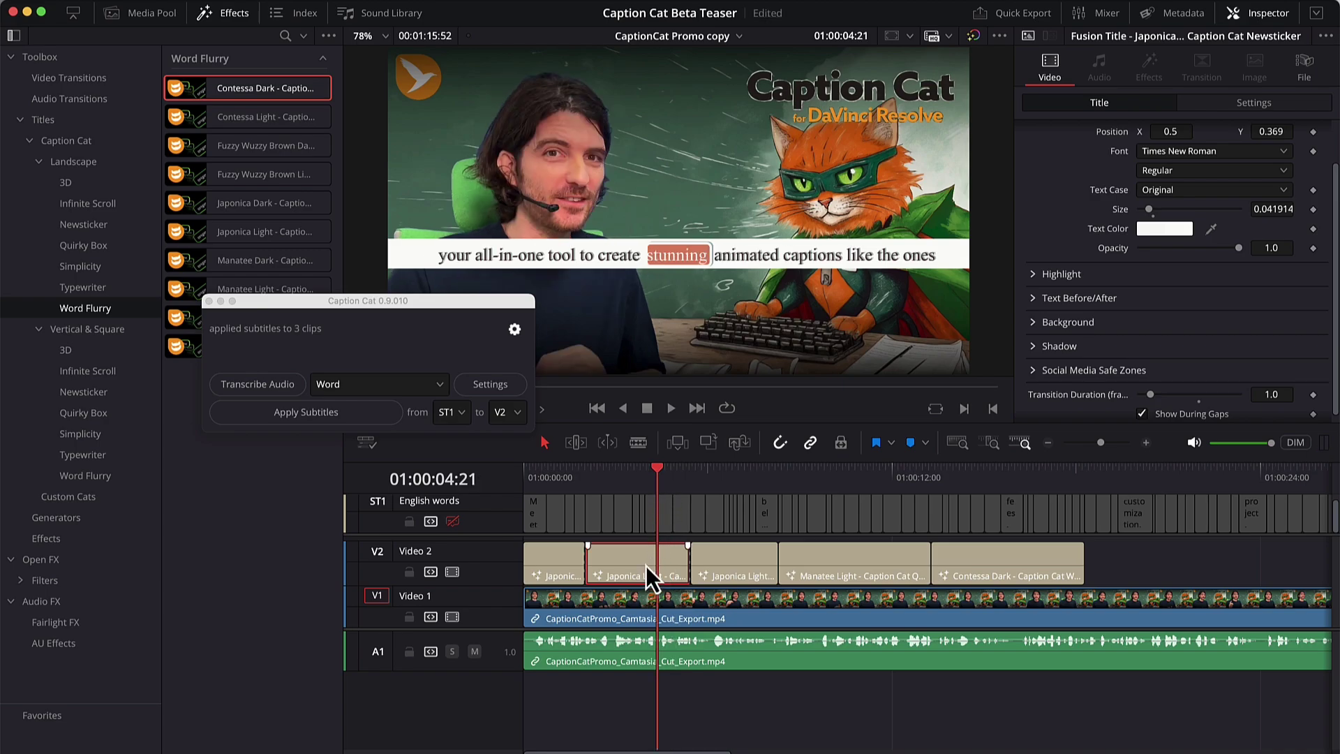
left_click_drag(646, 566, 1173, 558)
left_click_drag(1130, 481, 1139, 484)
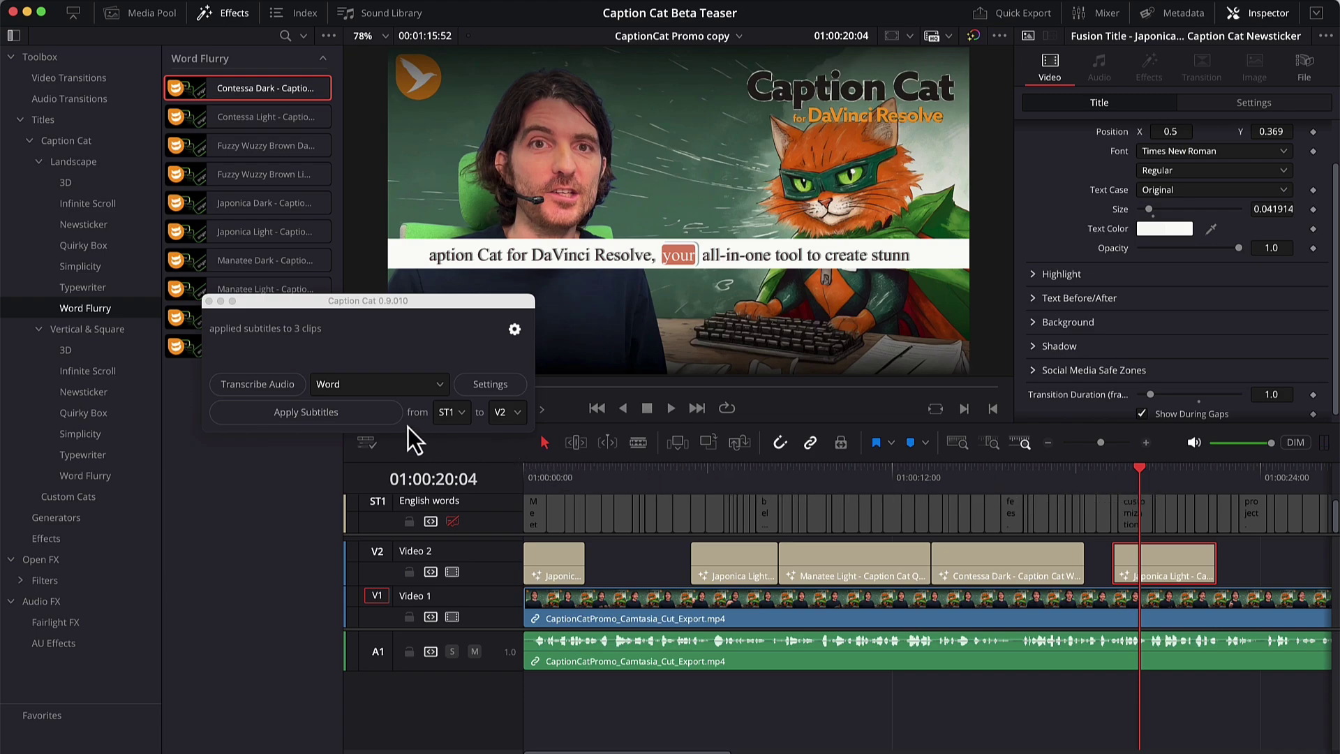
Reapply the subtitles to all five caption clips and preview the words.
left_click(378, 418)
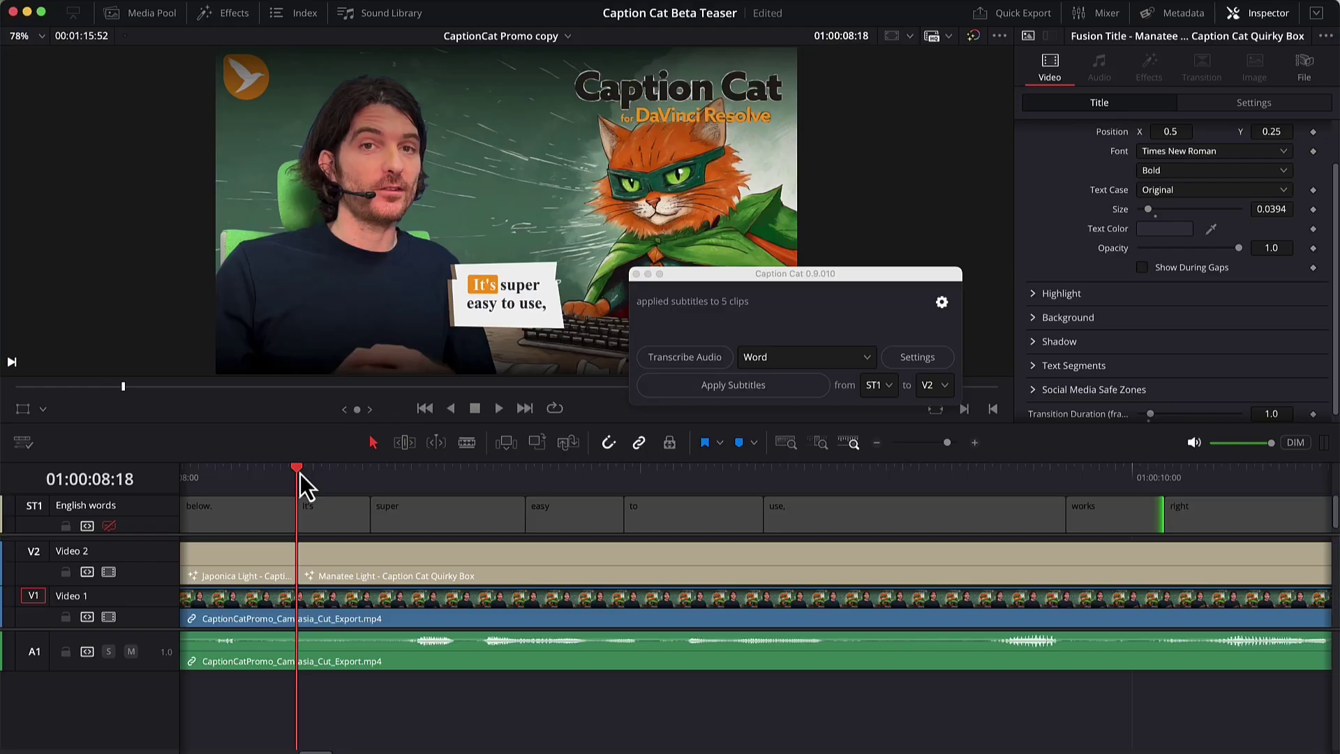
left_click_drag(301, 474, 751, 508)
left_click(720, 390)
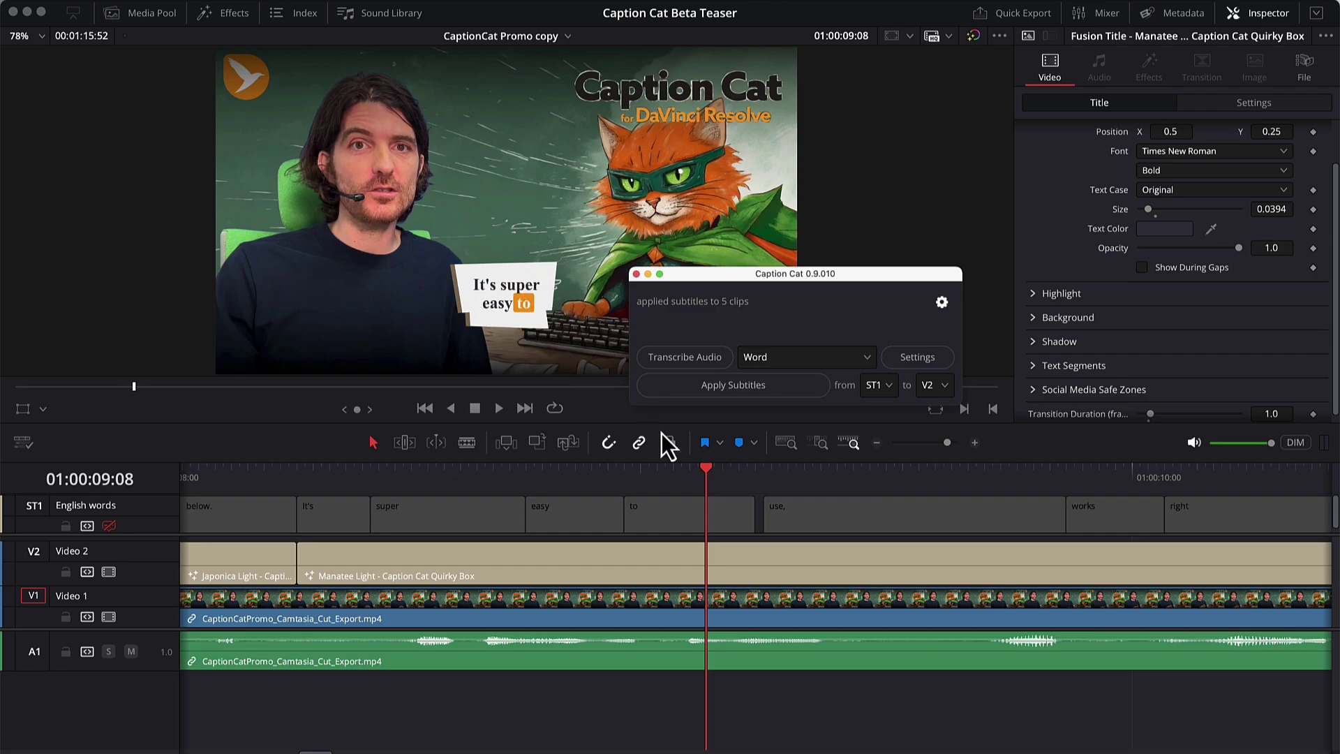
Turn on Show During Gaps for the Manatee Light Quirky Box caption.
left_click_drag(705, 471, 747, 475)
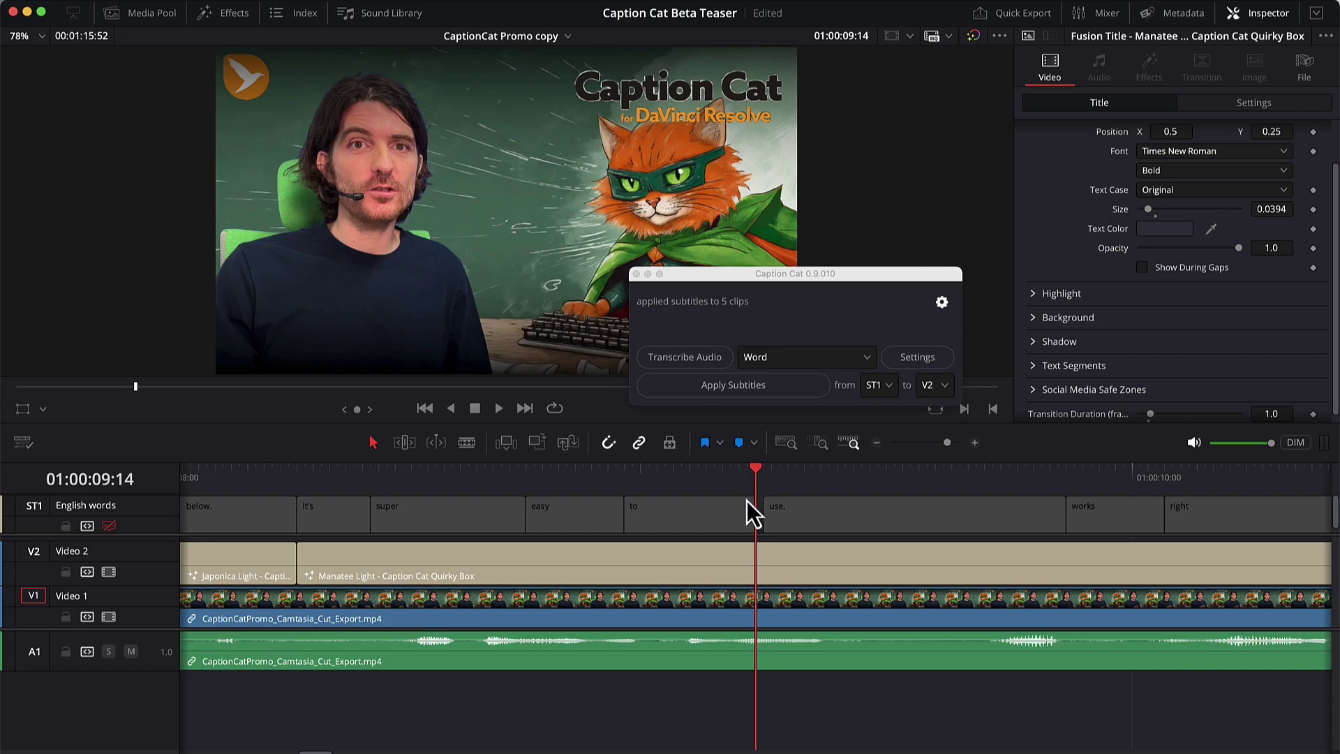
left_click(751, 560)
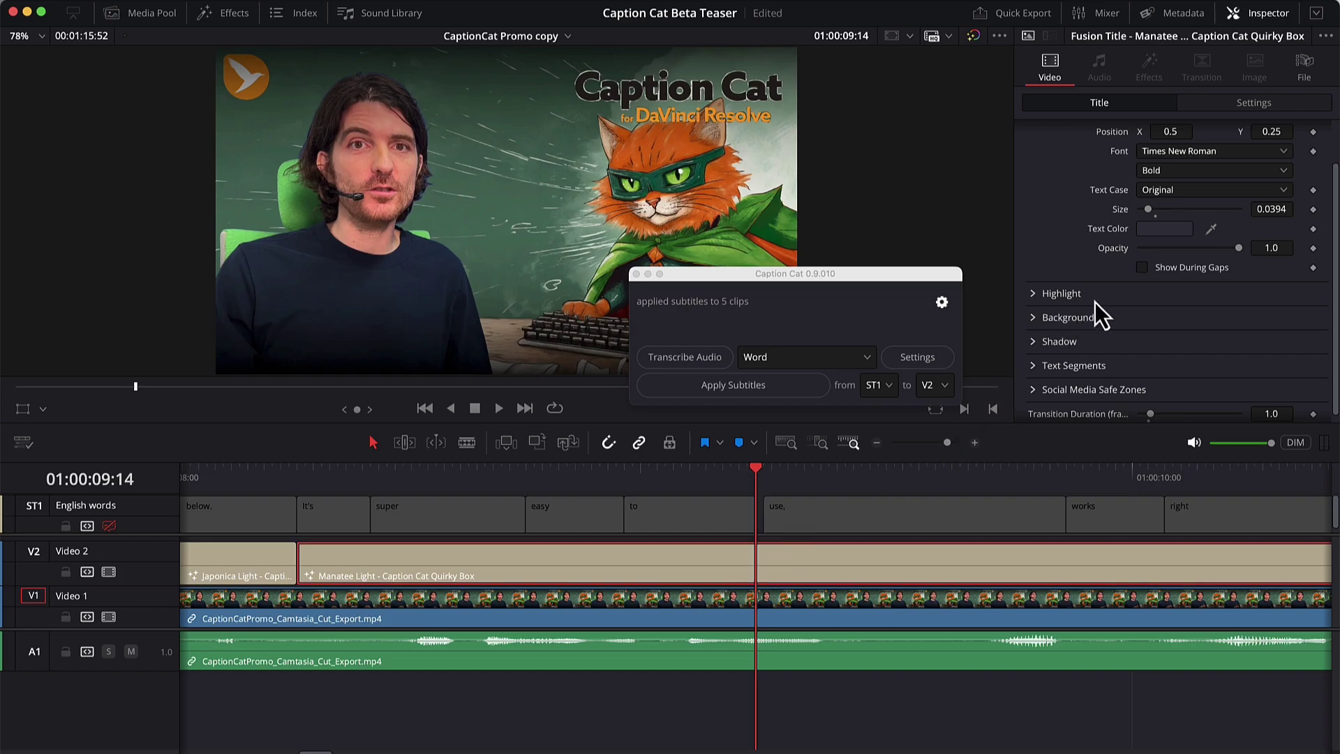
left_click(1141, 268)
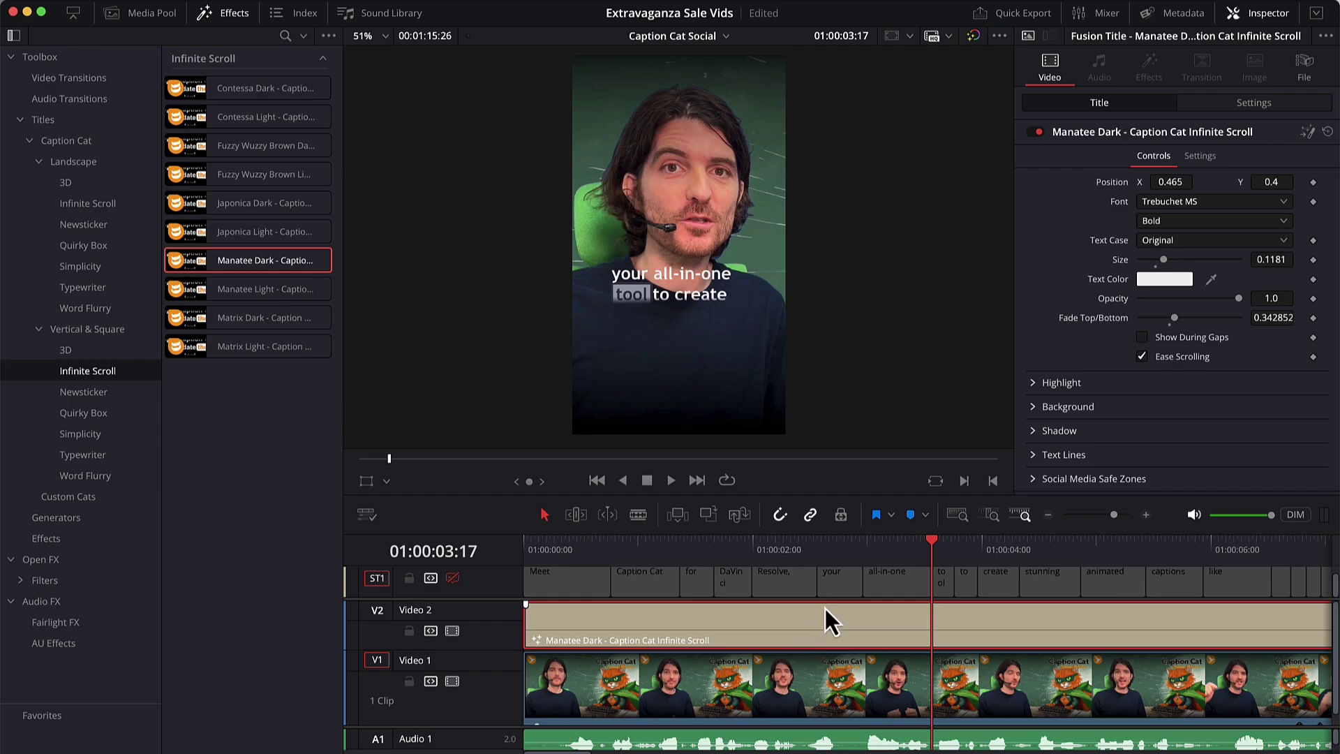
Set Social Media Safe Zones to Instagram Reel with overlay opacity 1.0.
left_click(1031, 479)
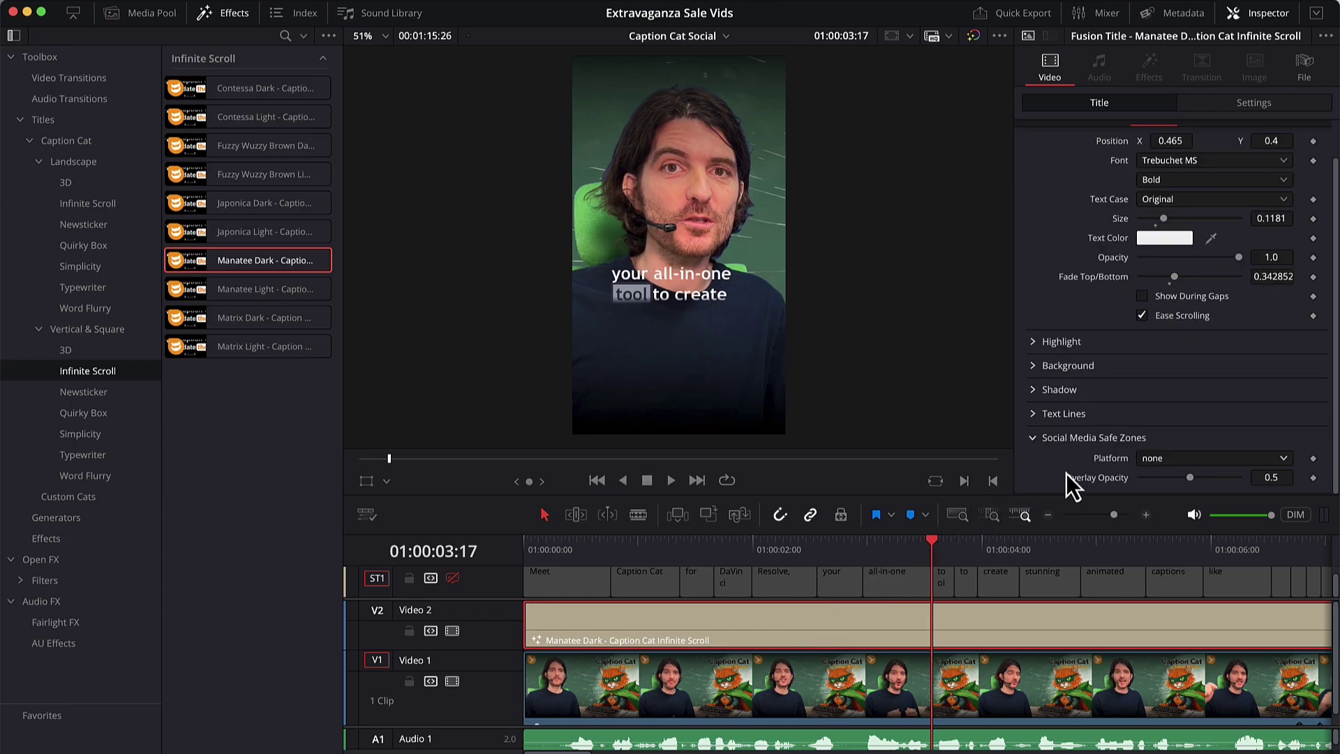
left_click(1146, 464)
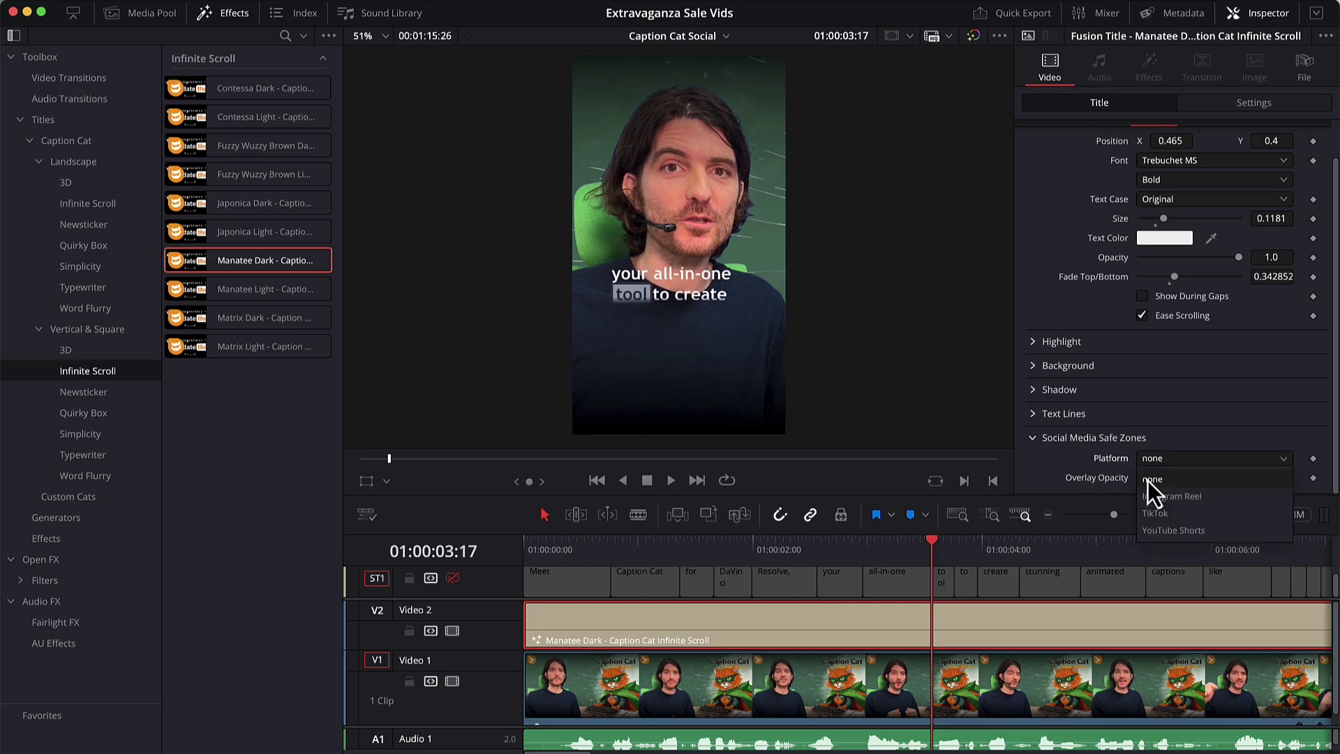
left_click(1150, 500)
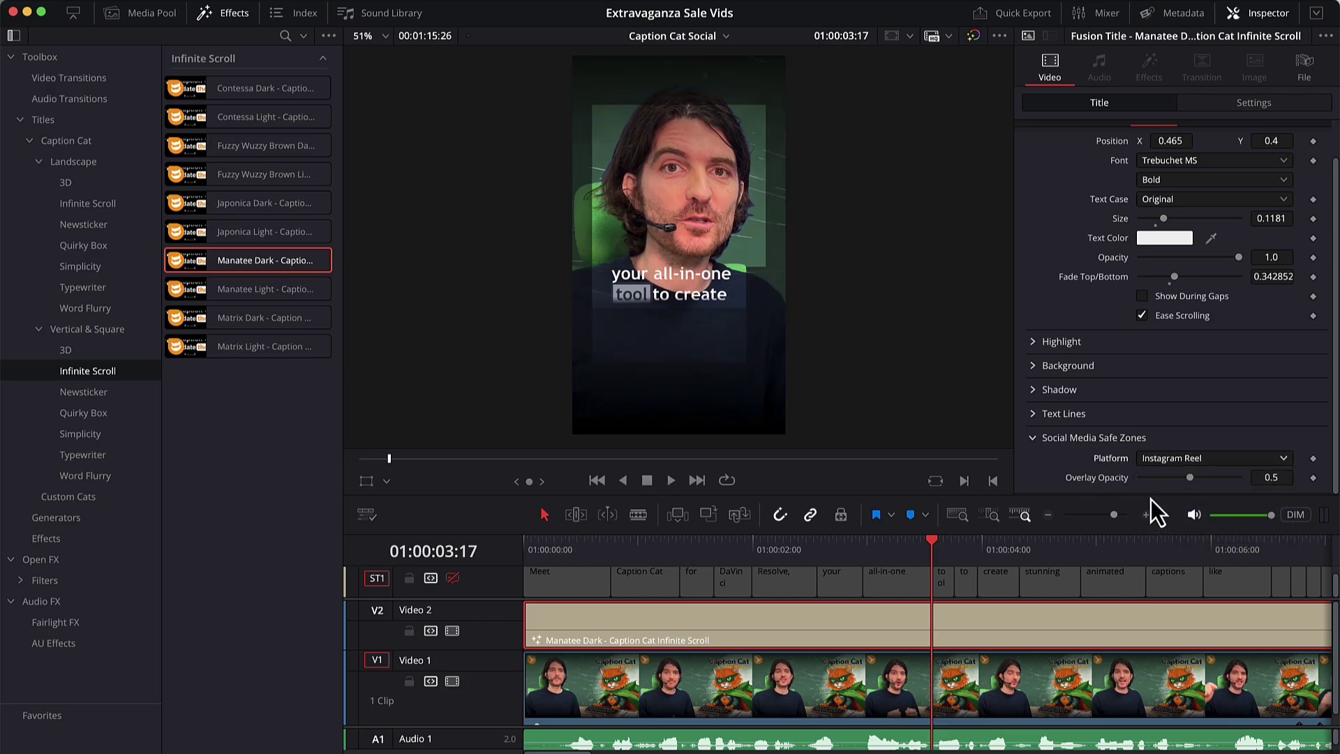
left_click_drag(1193, 483, 1245, 481)
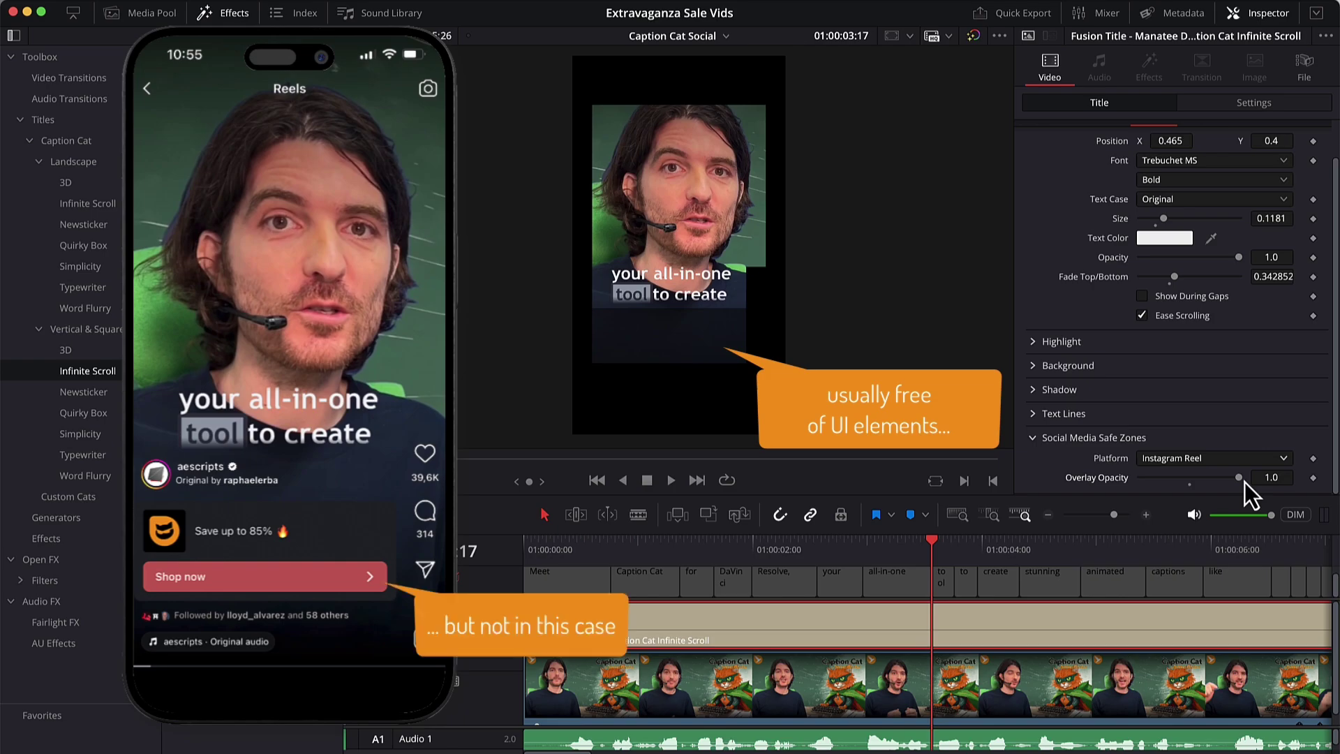
Change the safe-zone platform from Instagram Reel to TikTok.
left_click(1242, 462)
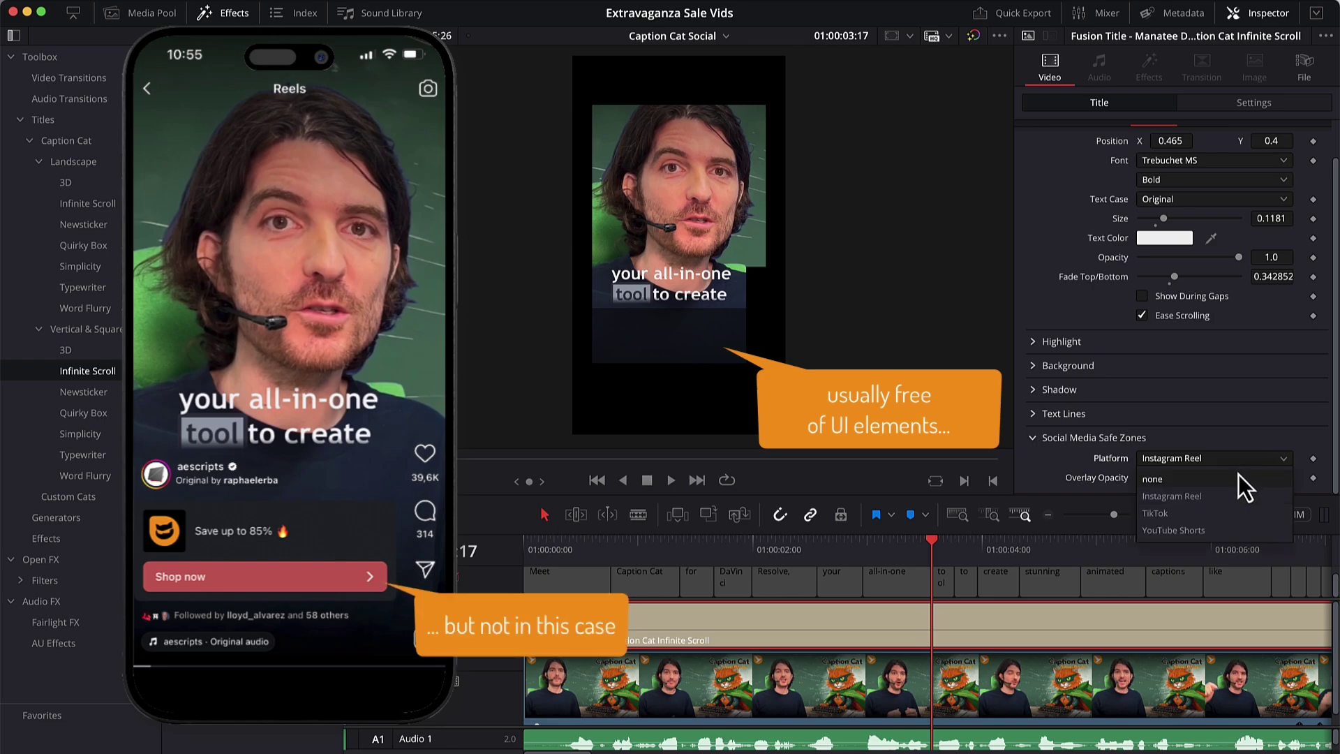
left_click(1232, 511)
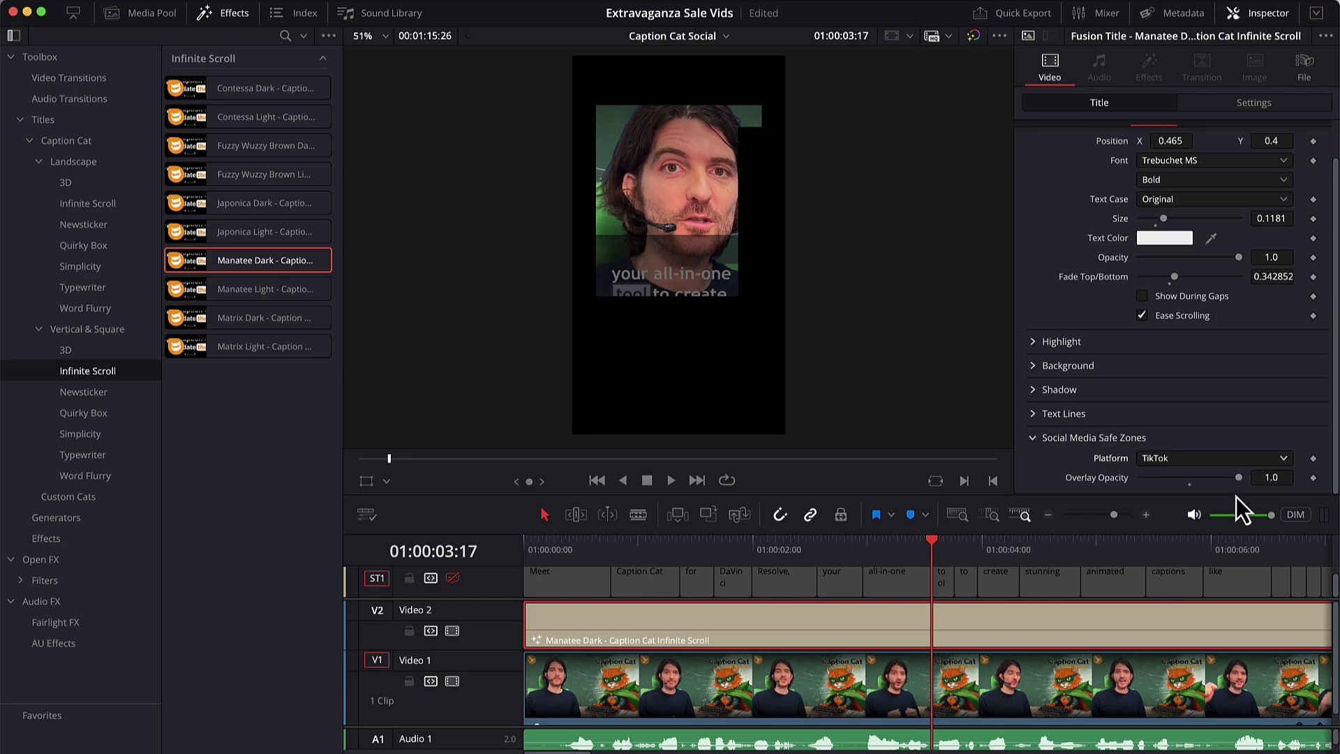
Set the Social Media Safe Zones platform to none on the Infinite Scroll caption.
left_click(1236, 464)
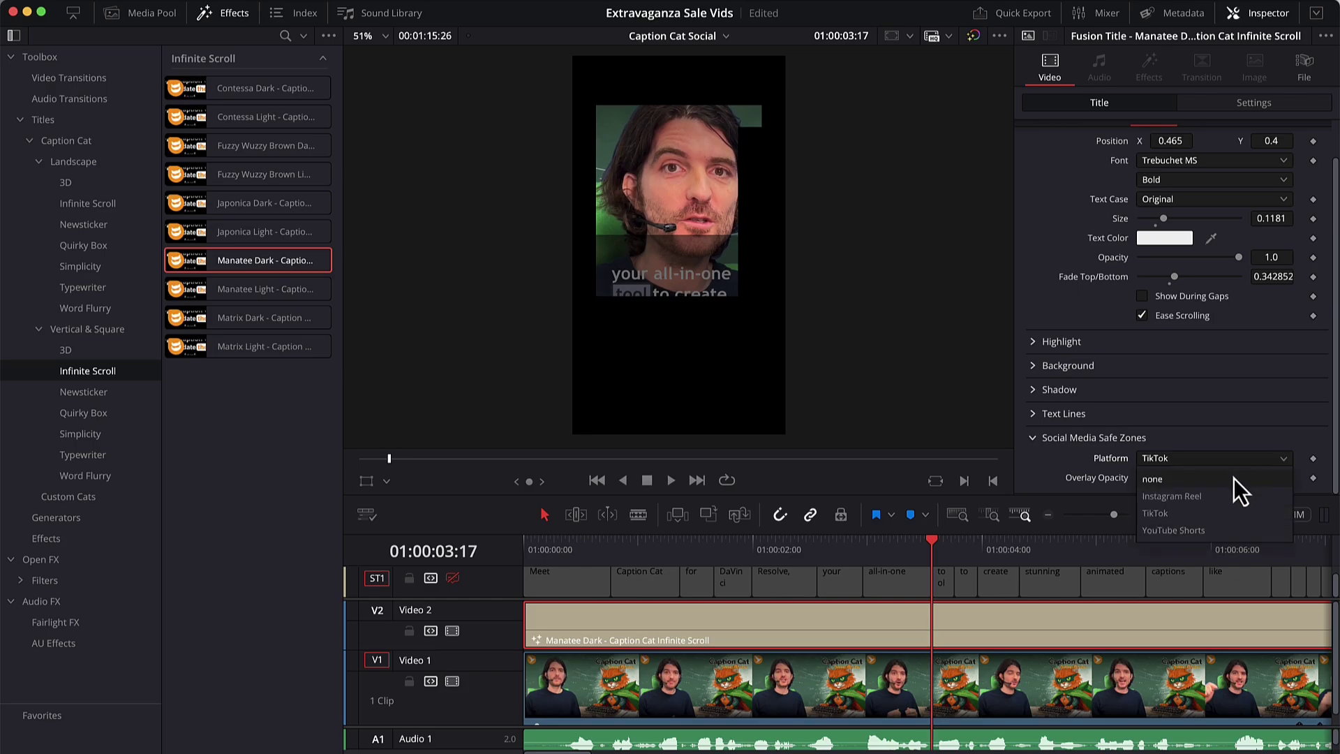
left_click(1235, 478)
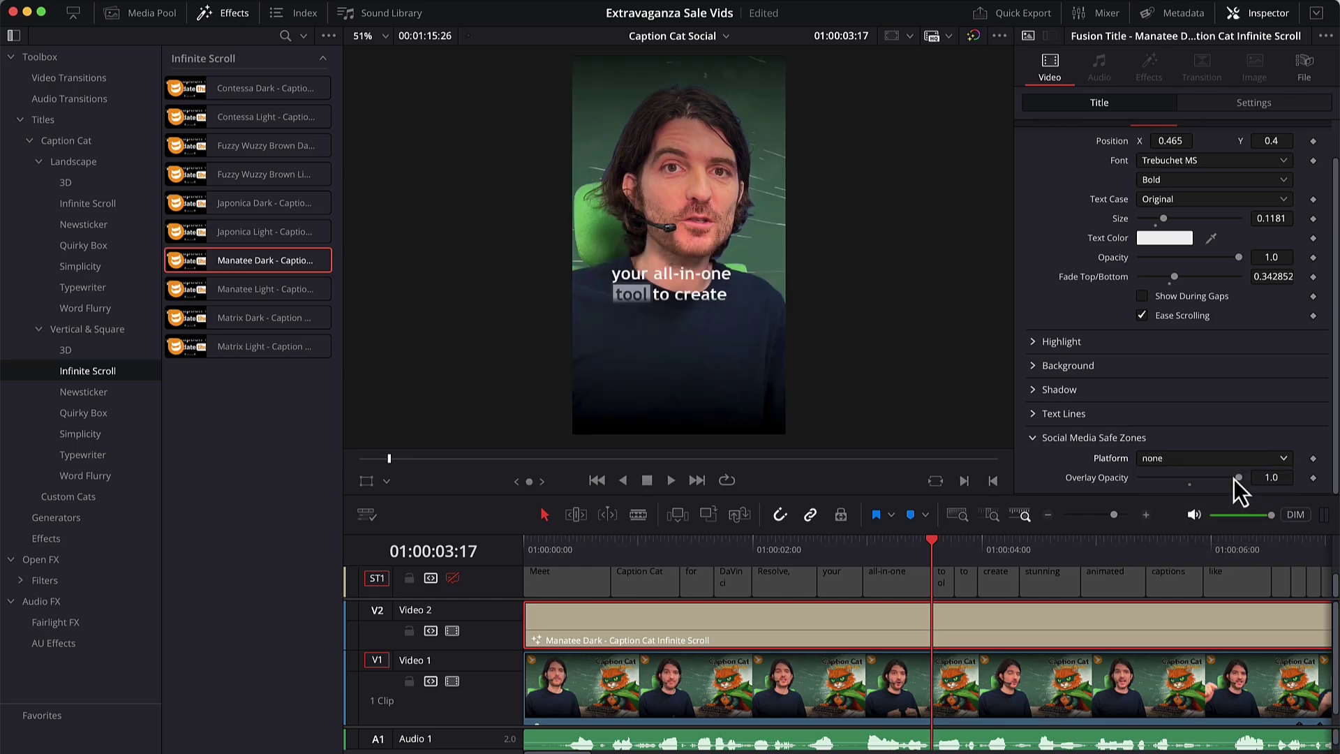